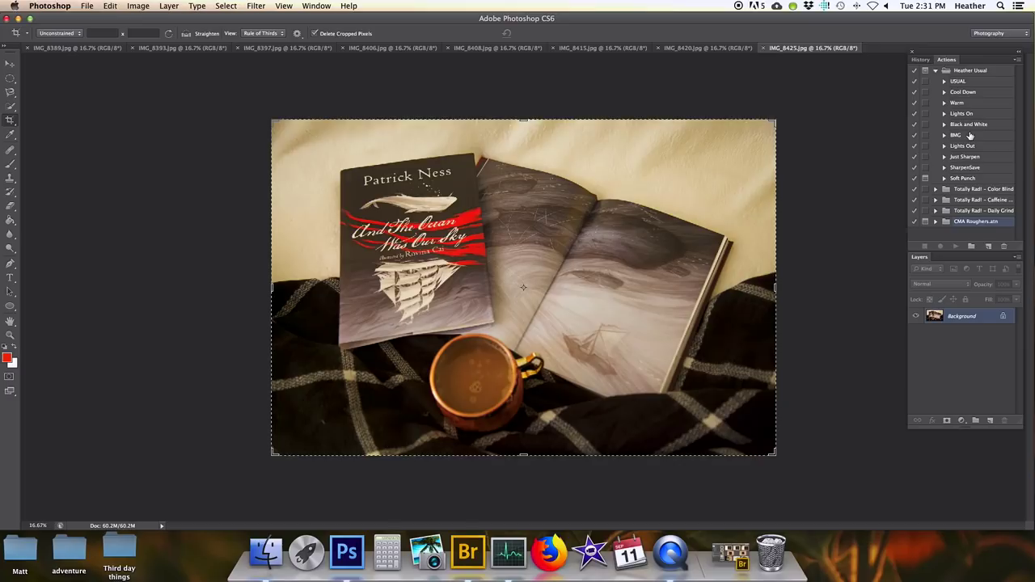
Run the USUAL action on the book-and-mug photo and compare the image with and without the Boutwell Magic Glasses layer
left_click(965, 83)
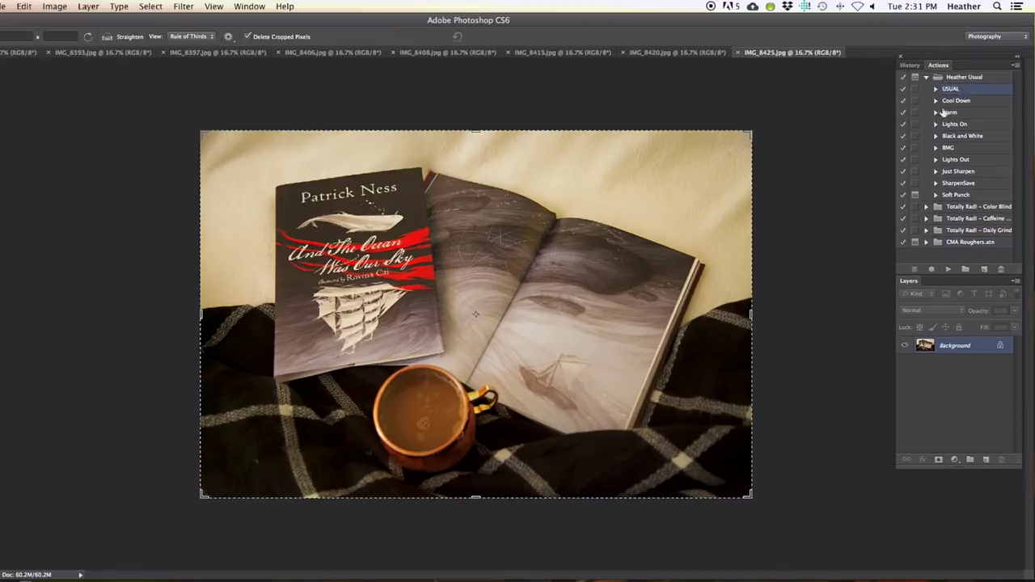
left_click(951, 268)
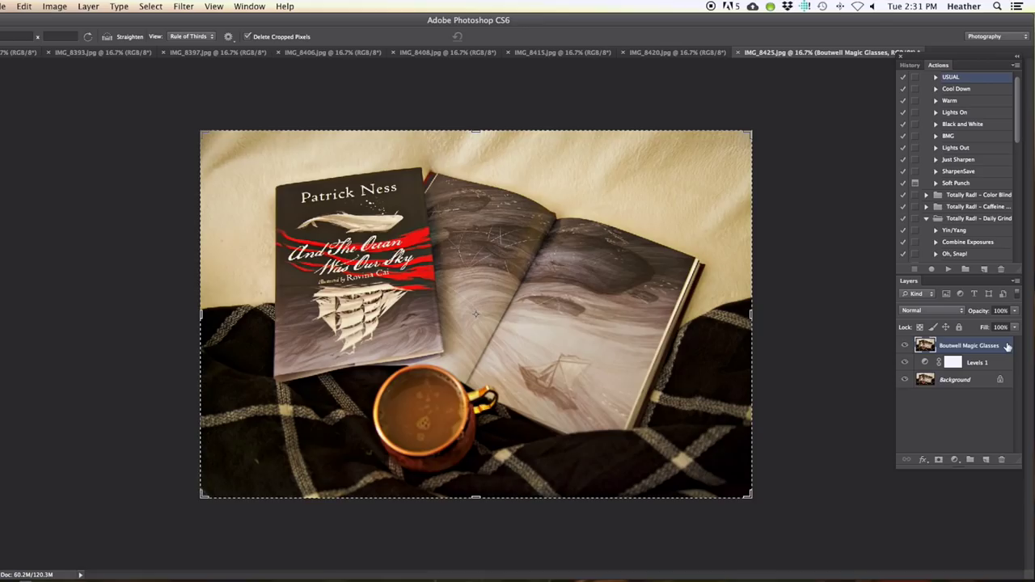
left_click(905, 346)
left_click(905, 346)
left_click(905, 346)
left_click(905, 346)
Run the Cool Down action on the photo and compare the image with and without its new adjustment layer
scroll(938, 171, "up", 1)
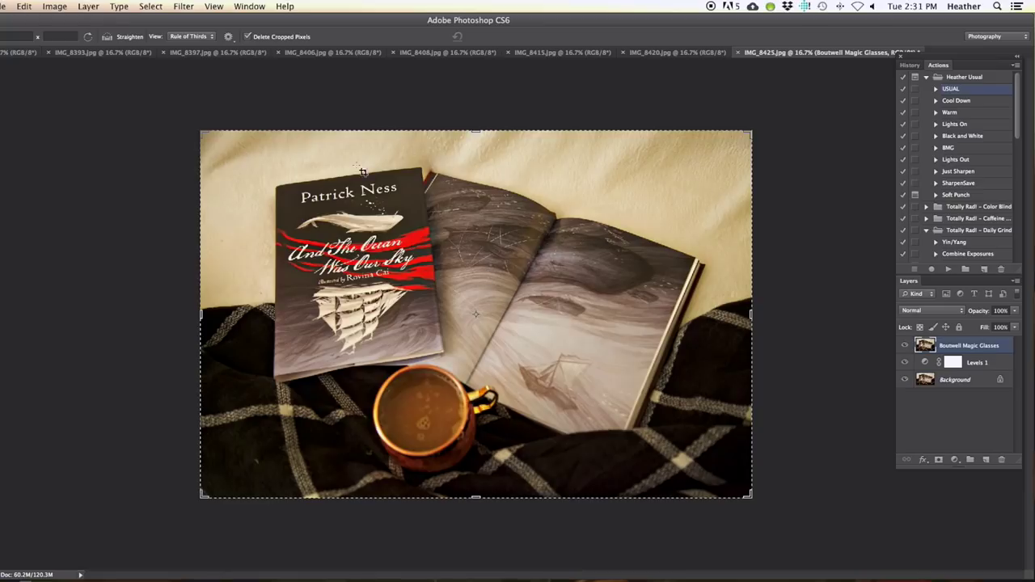
left_click(962, 103)
left_click(948, 268)
left_click(905, 346)
left_click(905, 345)
left_click(904, 345)
left_click(905, 345)
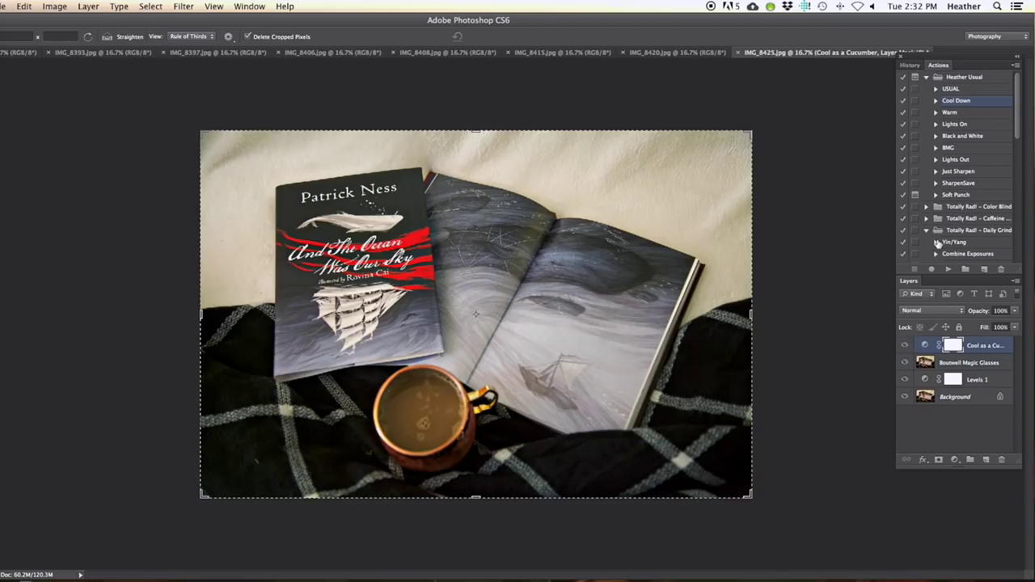
Run the Lights On action, set its layer opacity to 53%, and compare the image with and without that layer
left_click(956, 124)
left_click(948, 269)
left_click(1013, 310)
left_click_drag(1011, 324, 990, 326)
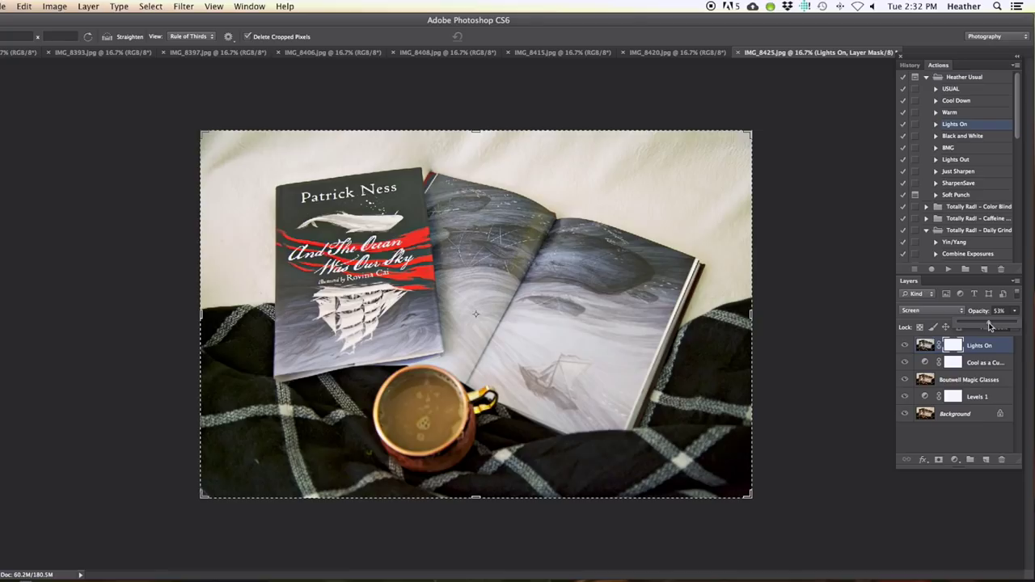
left_click(903, 346)
left_click(903, 346)
left_click(904, 346)
left_click(904, 346)
left_click(904, 346)
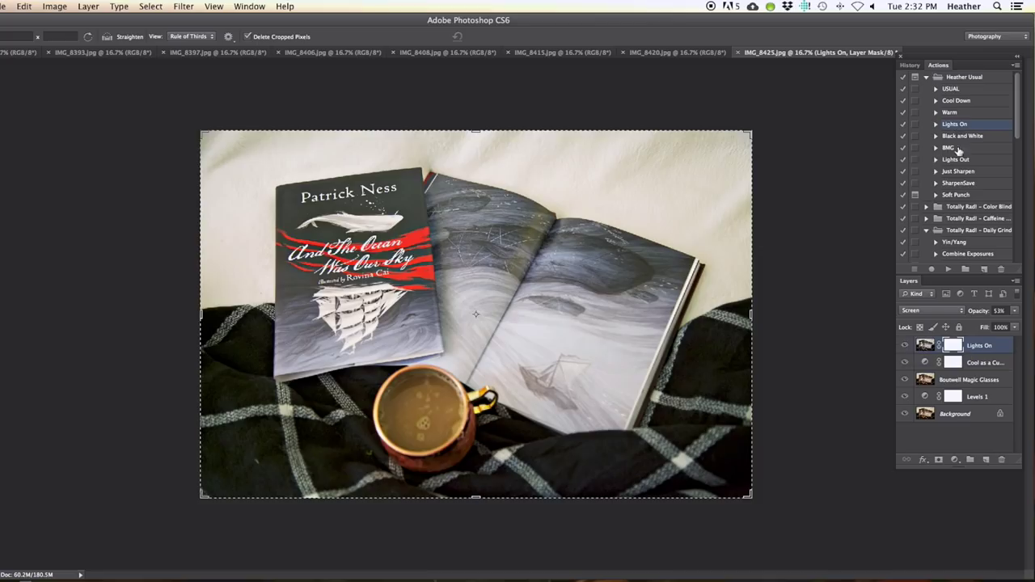
Run the Cool Down action a second time and set the new top layer's opacity to 42%
left_click(958, 100)
left_click(948, 269)
left_click(1013, 325)
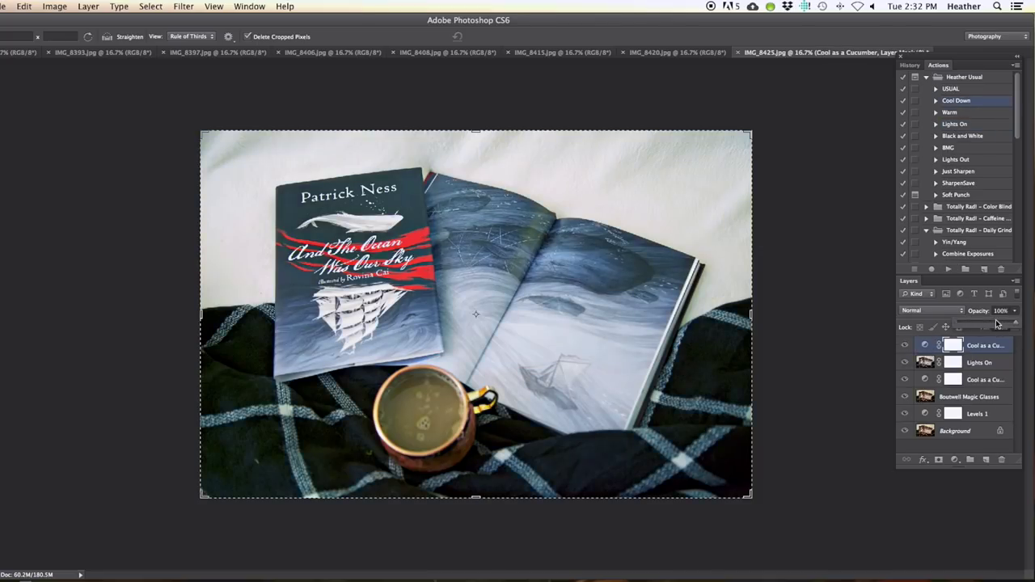
left_click_drag(981, 321, 985, 322)
left_click(906, 346)
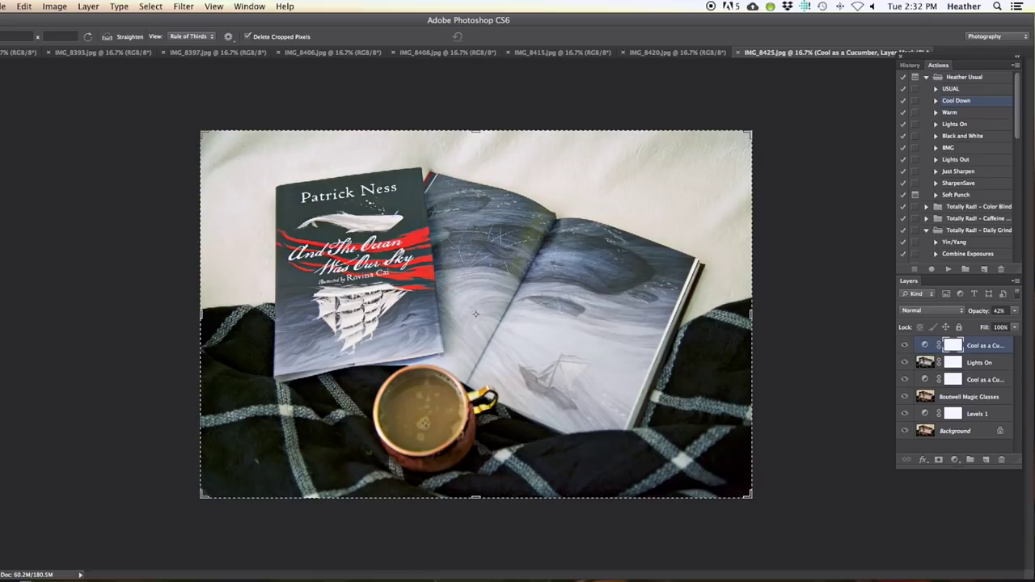
Switch to the Clone Stamp tool and select the Boutwell Magic Glasses layer
key("s")
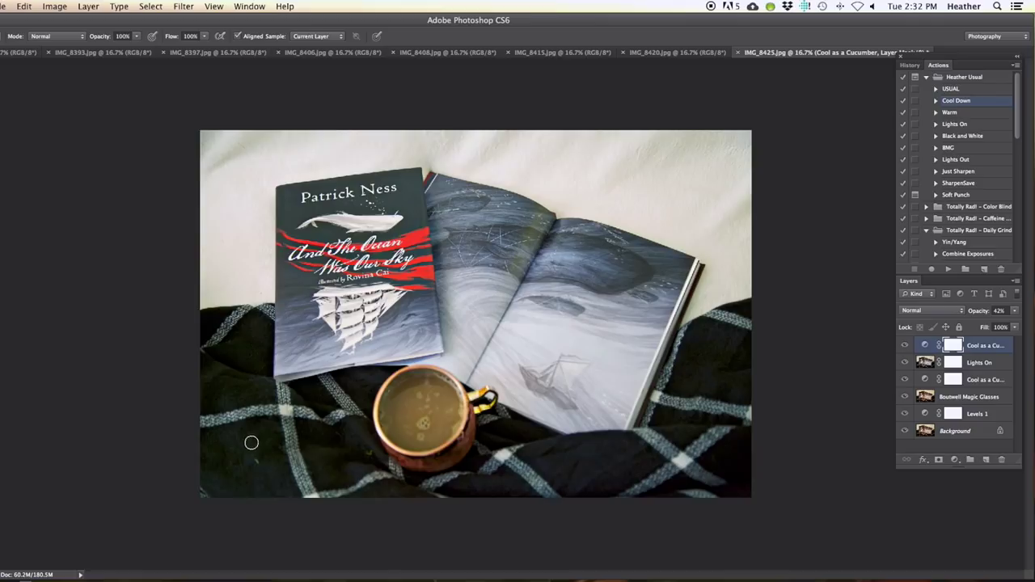
key("alt+bracketleft")
key("alt+bracketleft")
key("alt+bracketleft")
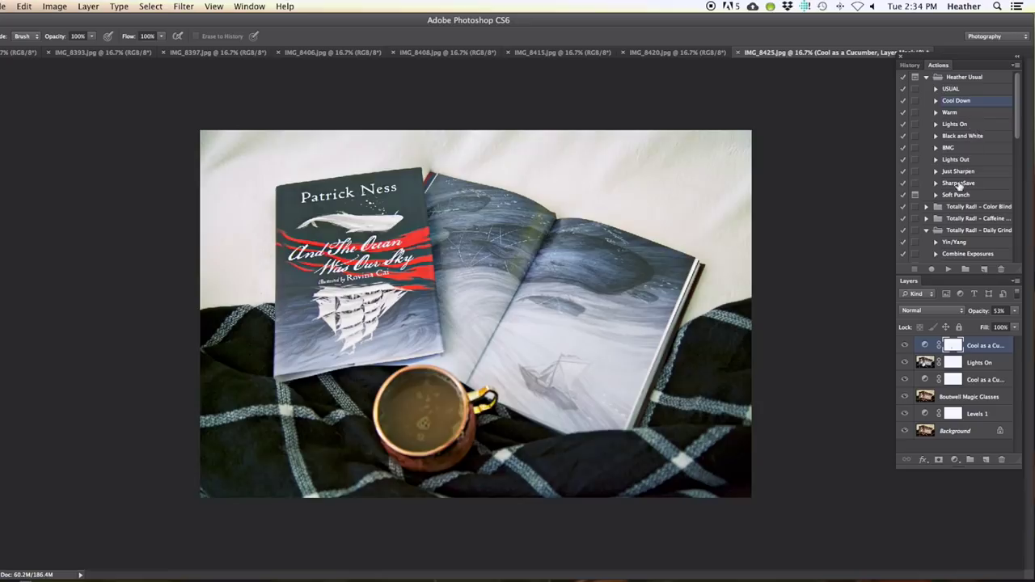
Run the Just Sharpen action and save the photo as a JPEG with "-web" in its file name at quality 12
left_click(959, 171)
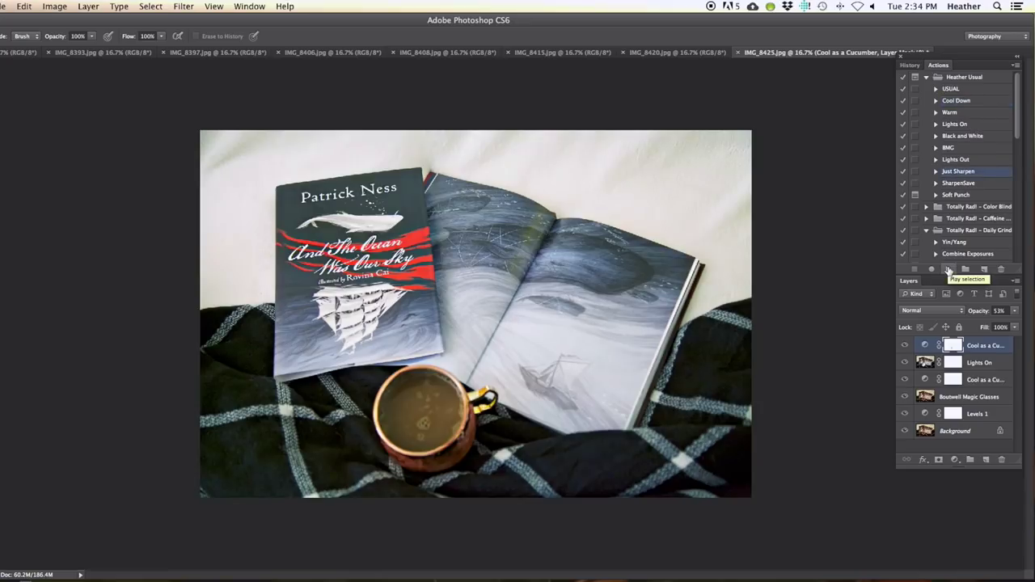
left_click(949, 270)
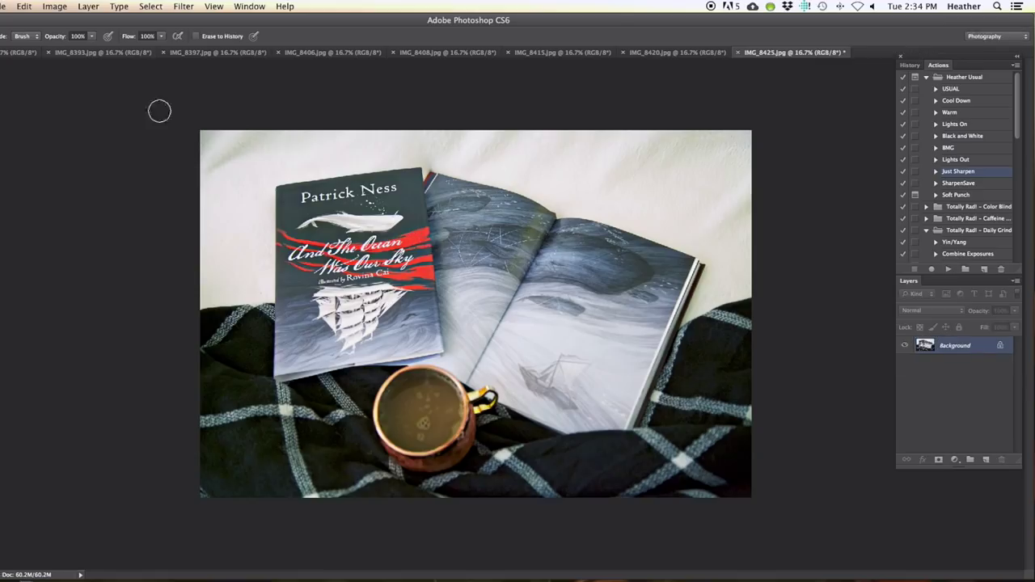
left_click(4, 6)
left_click(30, 148)
type("-web")
left_click(562, 312)
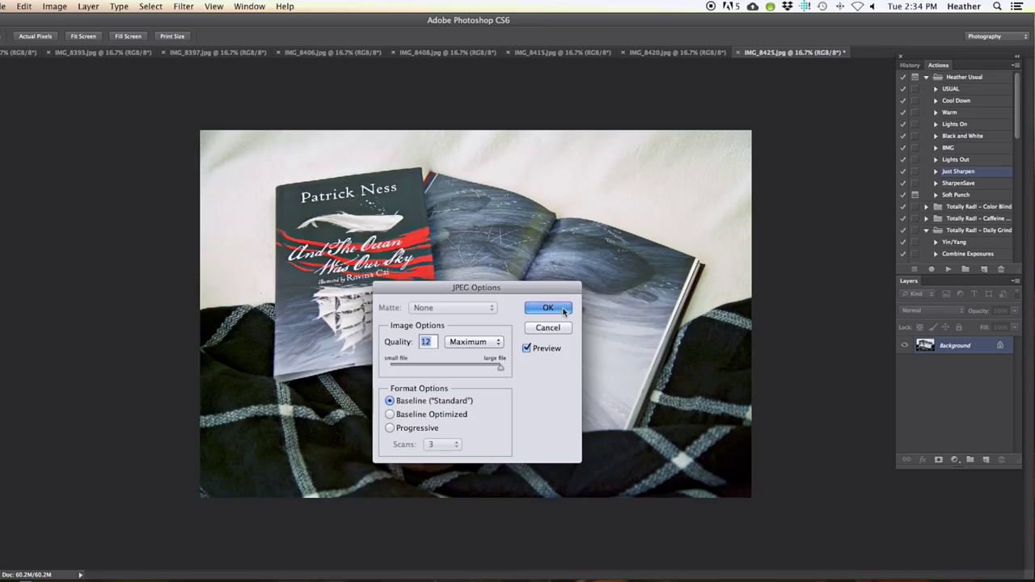
left_click(548, 308)
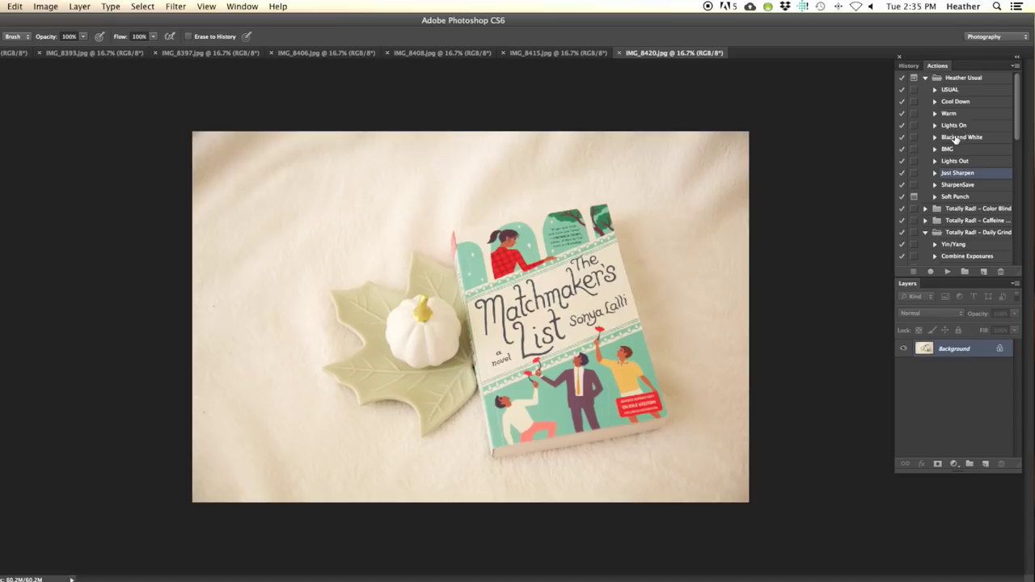
Run the USUAL action on the Matchmaker's List photo and compare it with and without the Boutwell Magic Glasses layer
left_click(958, 96)
left_click(948, 271)
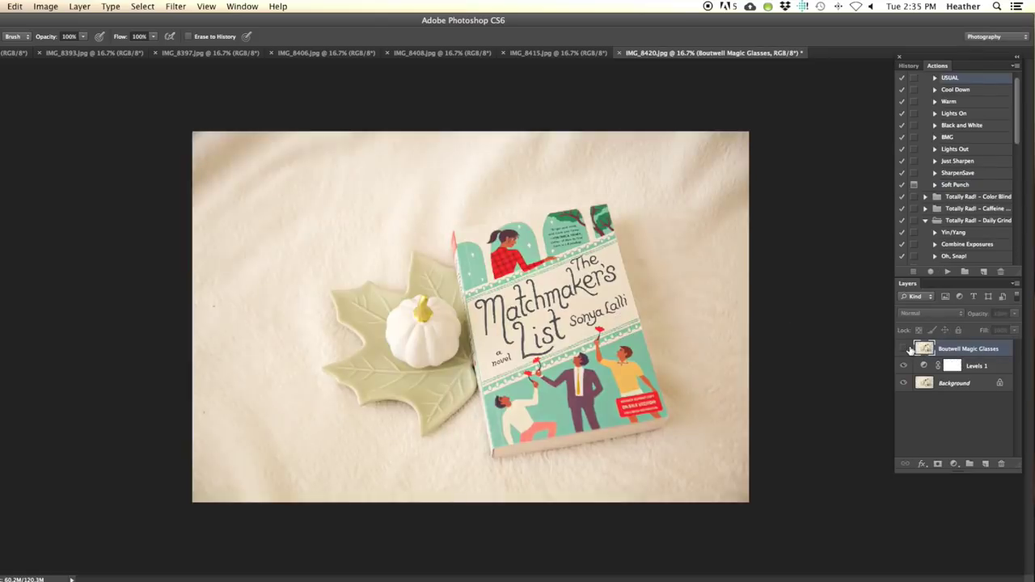
left_click(909, 348)
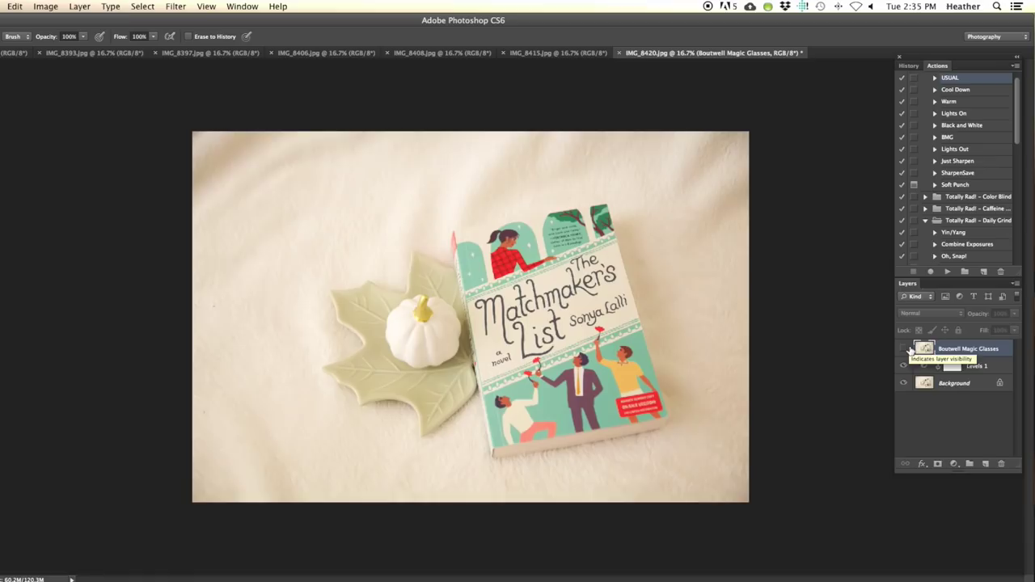
left_click(909, 347)
Run the Cool Down action on the Matchmaker's List photo
scroll(953, 164, "up", 1)
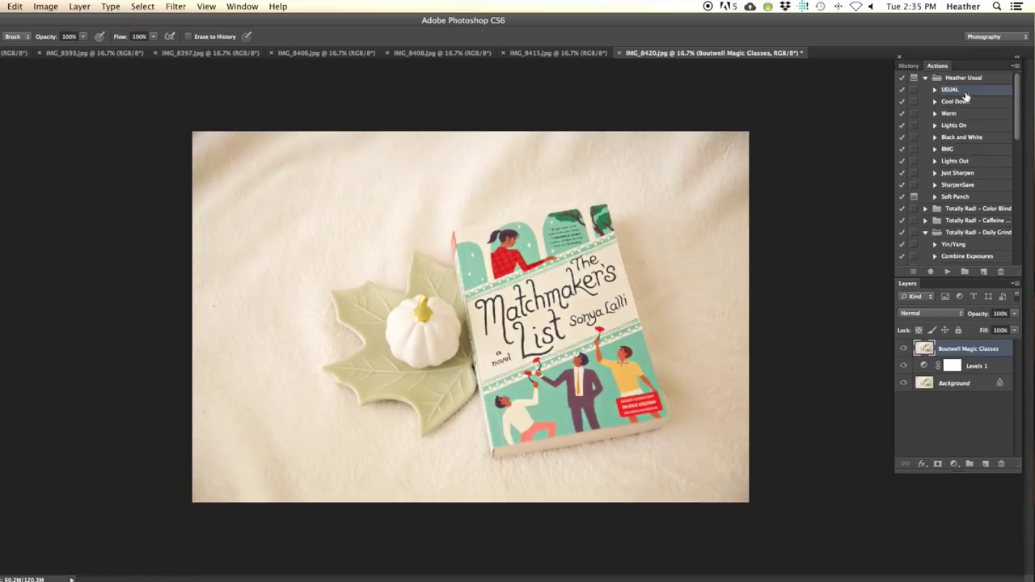
left_click(966, 103)
left_click(947, 271)
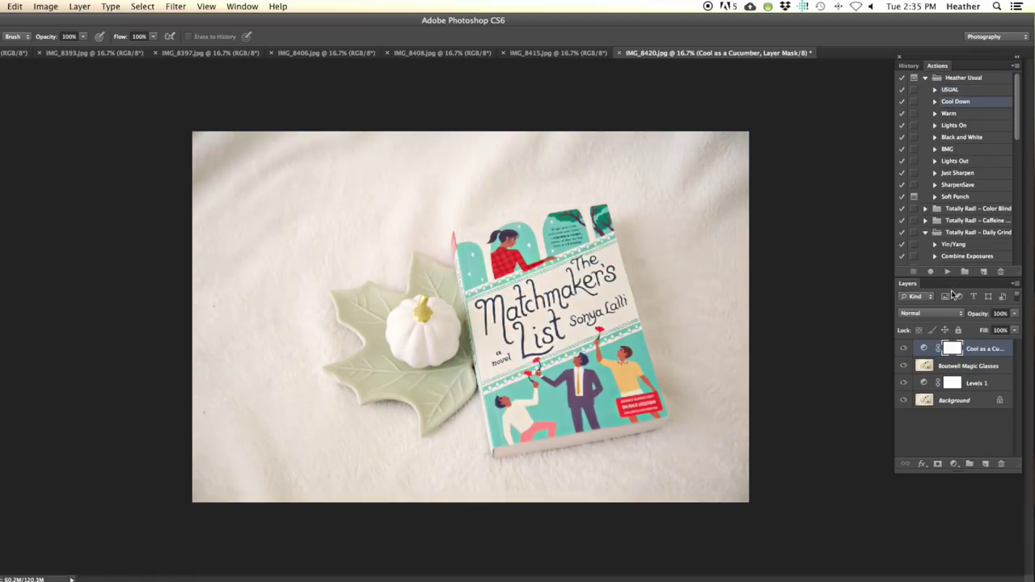
Run the Just Sharpen action on the Matchmaker's List photo
left_click(958, 126)
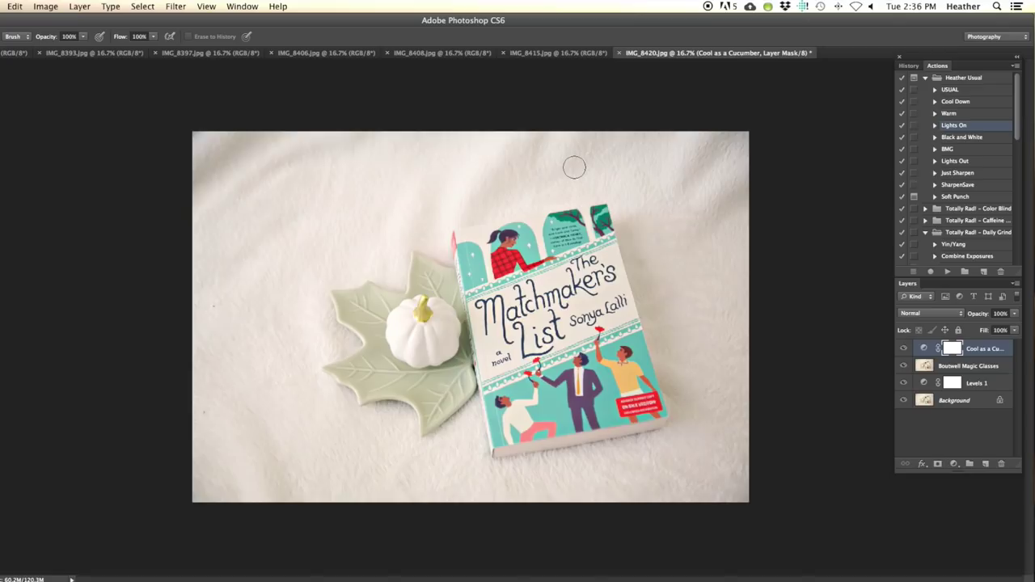
left_click(977, 174)
left_click(946, 272)
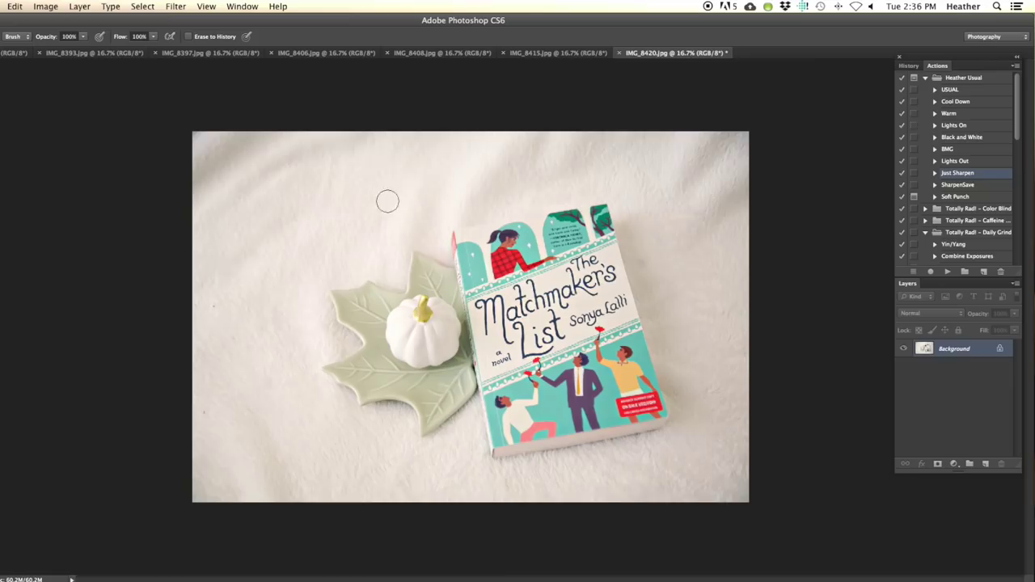
Save the photo as a JPEG copy in the BOOKS folder at quality 12, and close the document
left_click(2, 6)
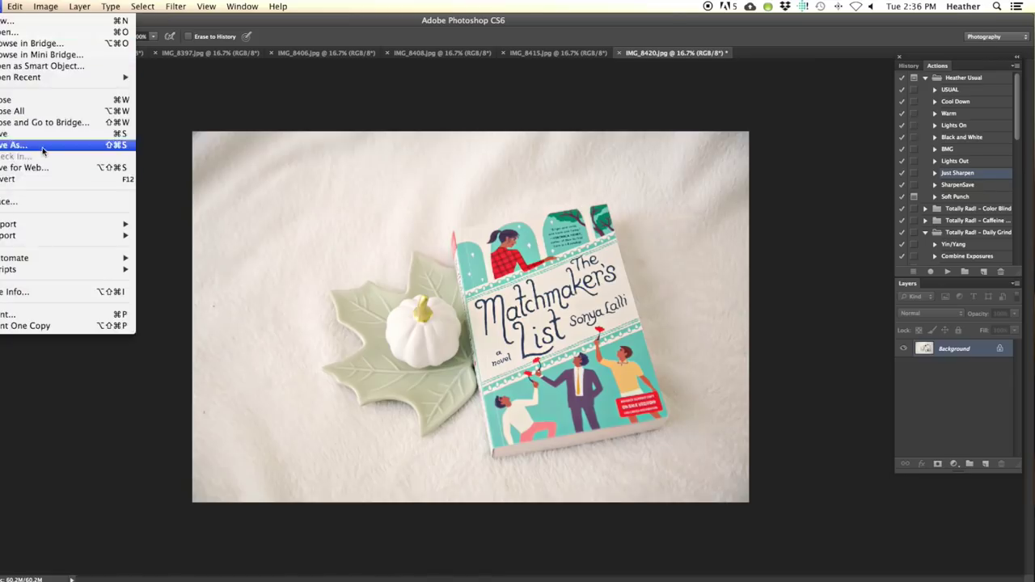
left_click(24, 145)
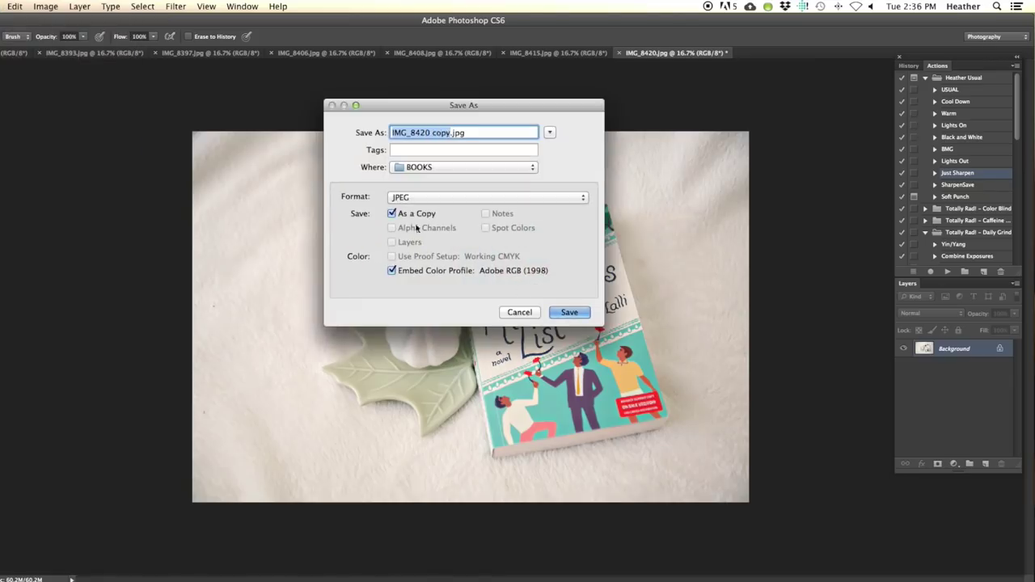
left_click(562, 313)
left_click(559, 314)
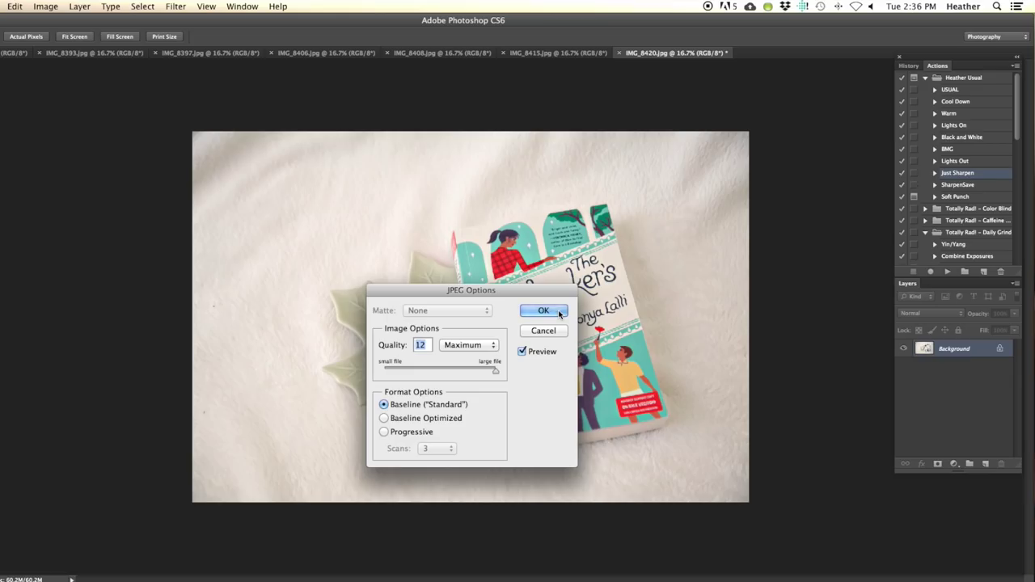
key("super+w")
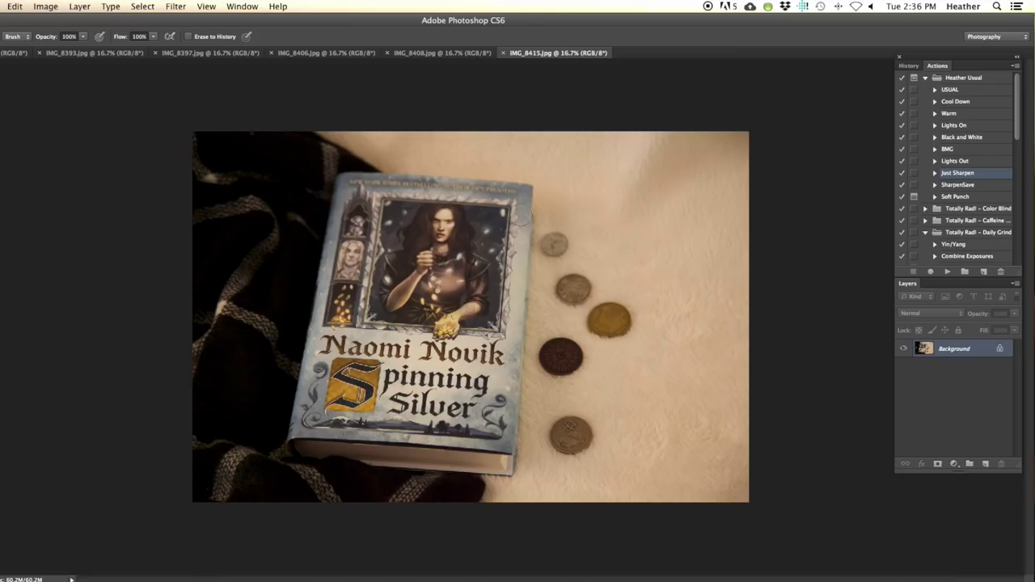
Run the USUAL and Cool Down actions on the Spinning Silver photo
left_click(957, 89)
left_click(947, 273)
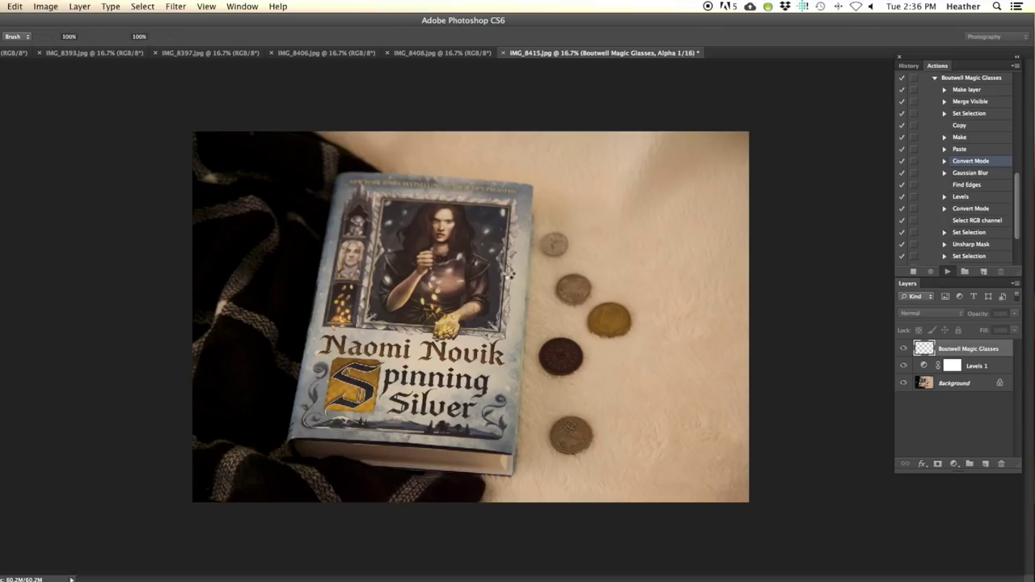
left_click(948, 273)
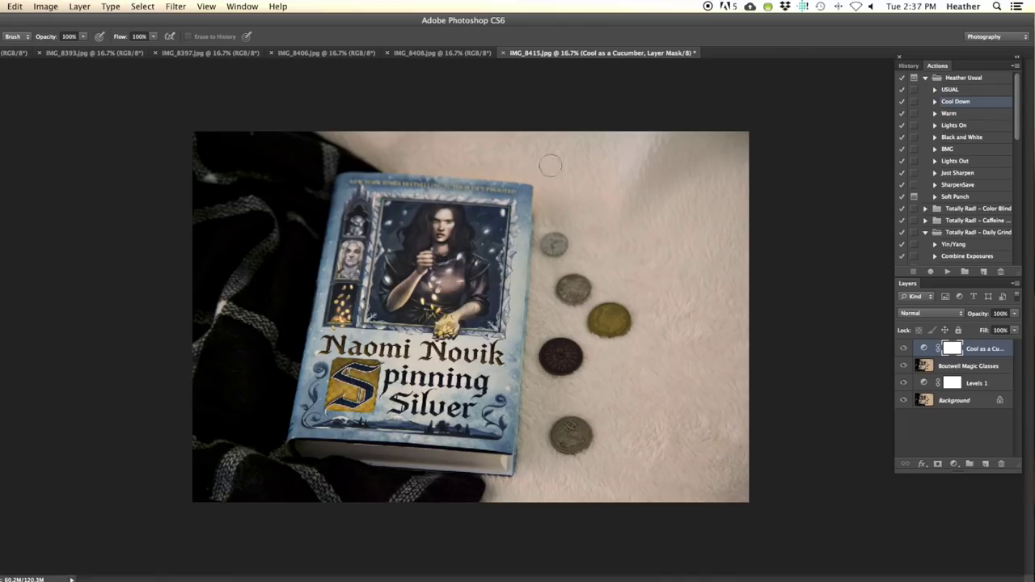
Run the Lights On action on the Spinning Silver photo and set its layer opacity to 57%
left_click(954, 125)
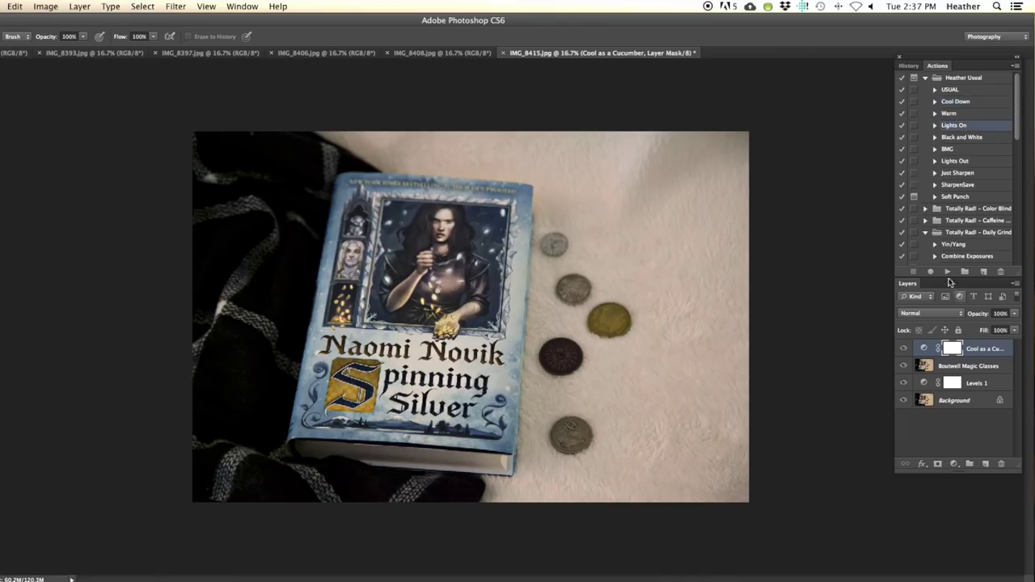
left_click(946, 271)
left_click_drag(1013, 313, 992, 325)
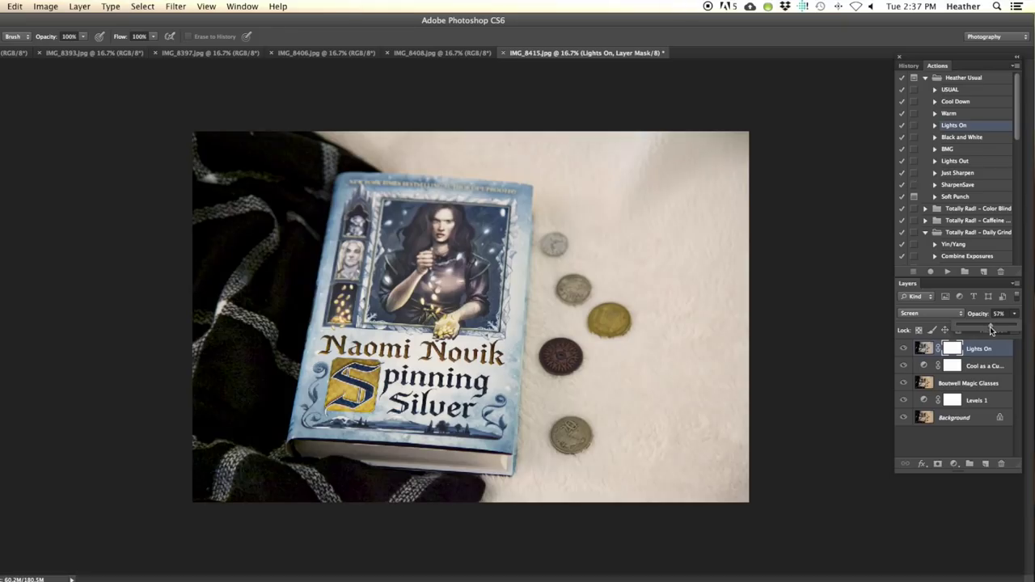
Run the Just Sharpen action on the Spinning Silver photo
left_click(958, 173)
left_click(946, 272)
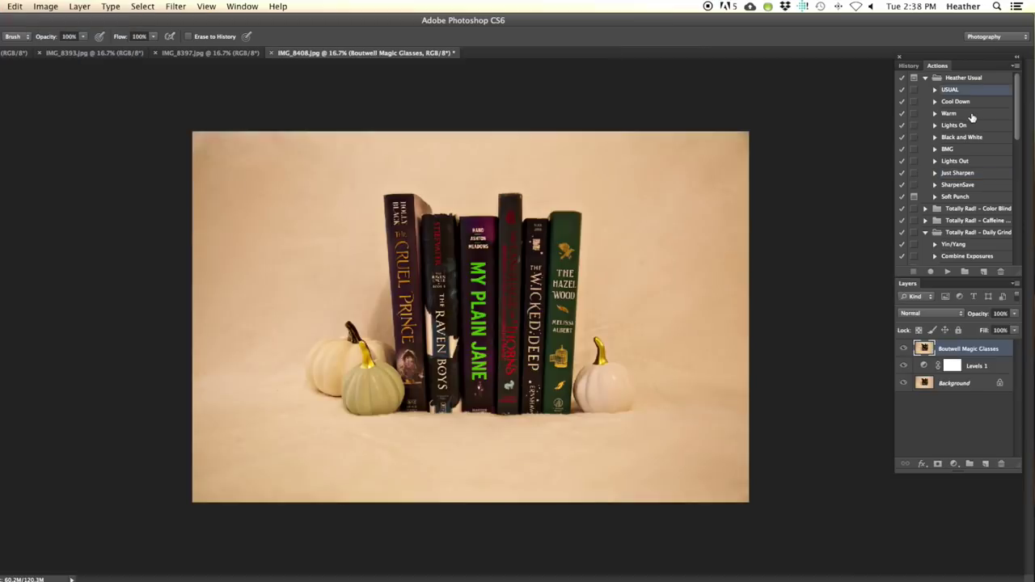
Run the Cool Down and Lights On actions on the photo of six upright books, with the Lights On layer's opacity set to 56%
left_click(957, 101)
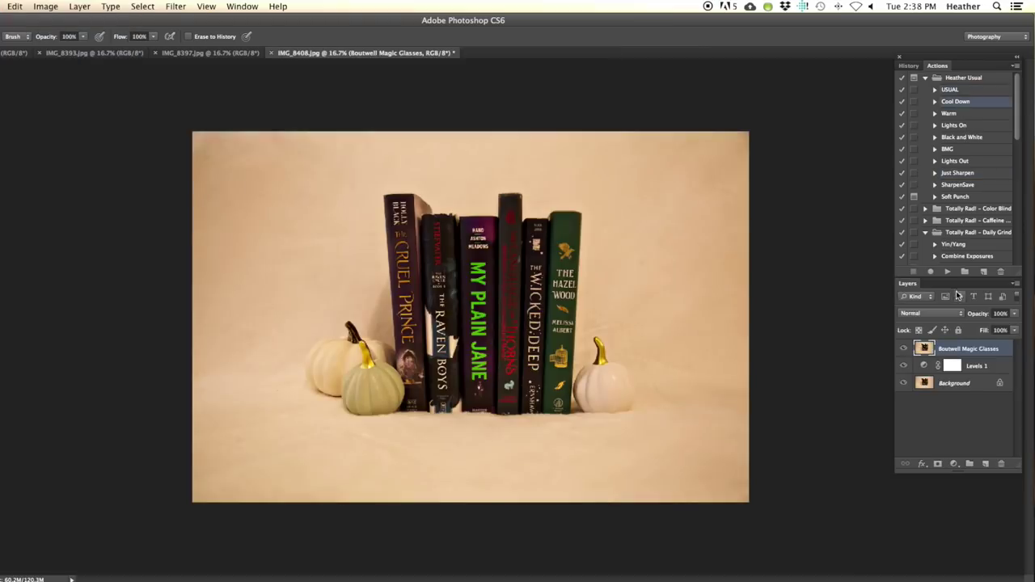
left_click(946, 271)
left_click(954, 125)
left_click(947, 273)
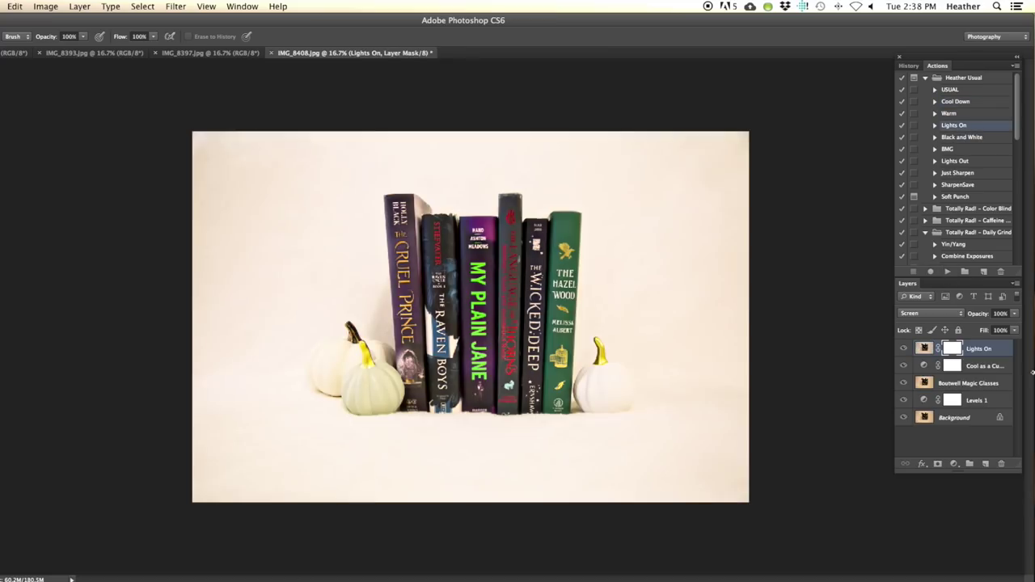
left_click(1014, 314)
left_click_drag(1011, 324, 991, 330)
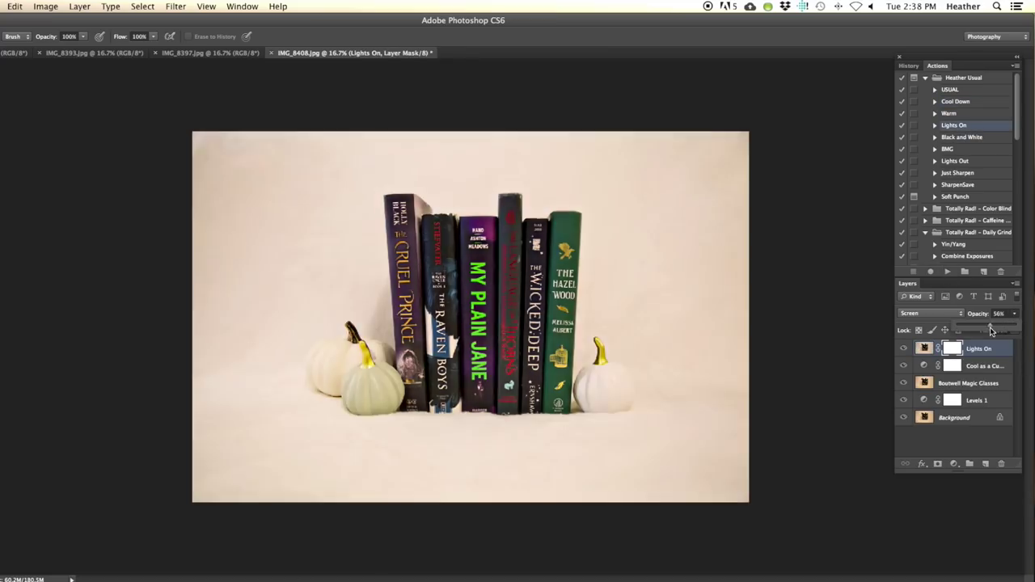
Run the Cool Down action again on the upright books photo and set the new layer's opacity to 66%
left_click(957, 102)
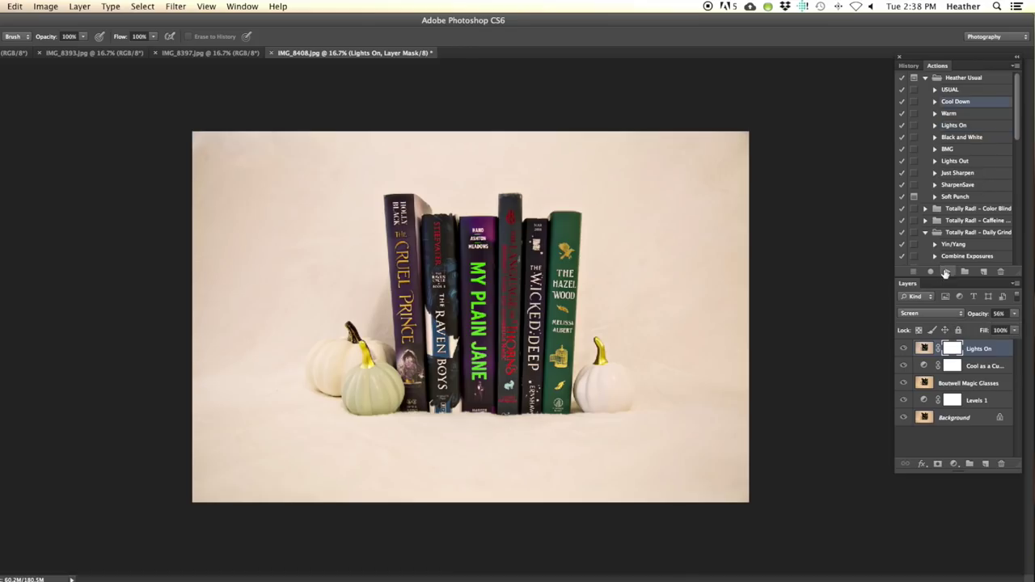
left_click(946, 272)
left_click(1014, 314)
left_click_drag(1011, 325, 997, 332)
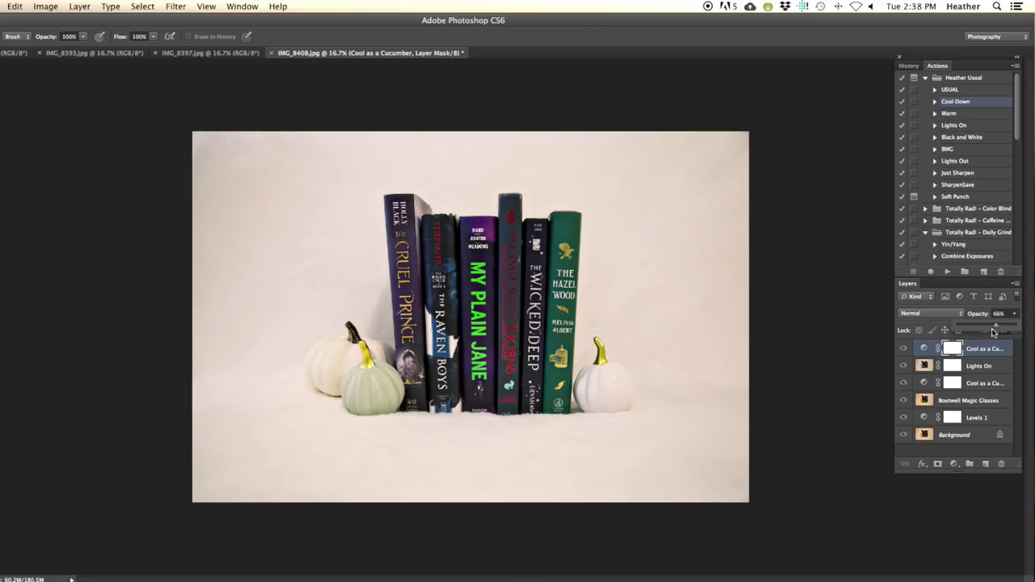
Run the Just Sharpen action on the upright books photo
left_click(964, 177)
left_click(946, 271)
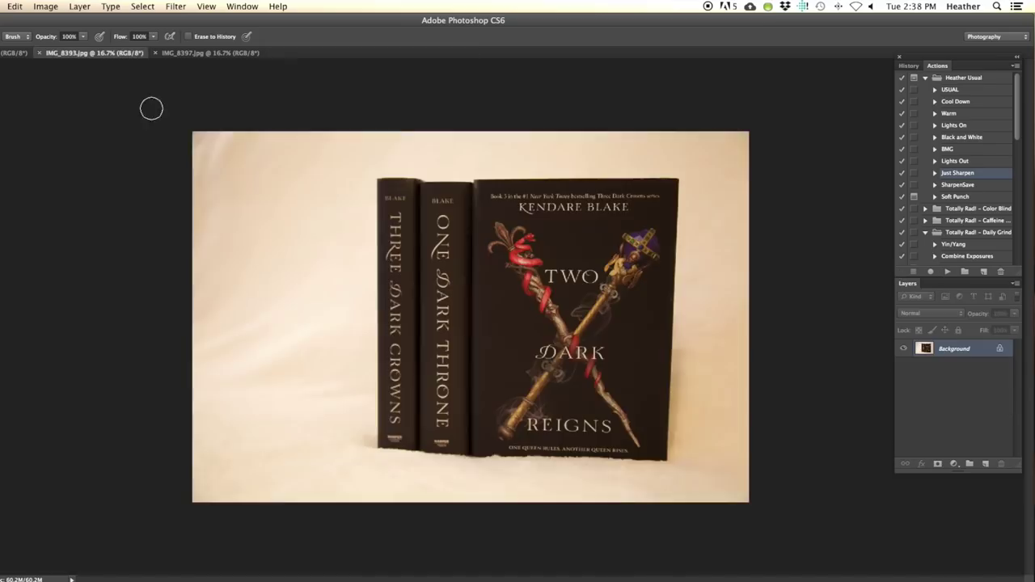
Compare the three open photos of the Three Dark Crowns series books to choose one for editing
left_click(219, 55)
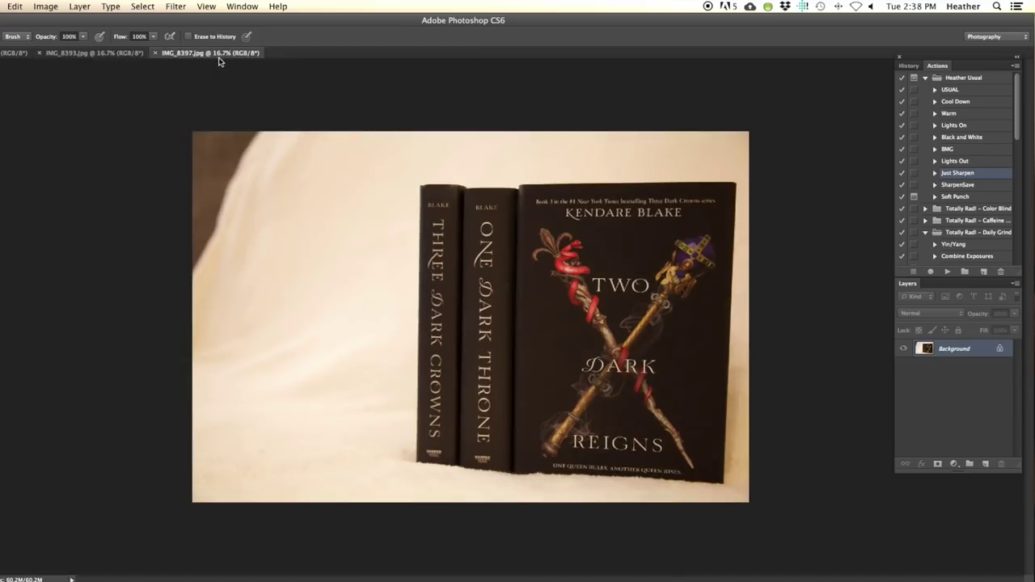
left_click(81, 52)
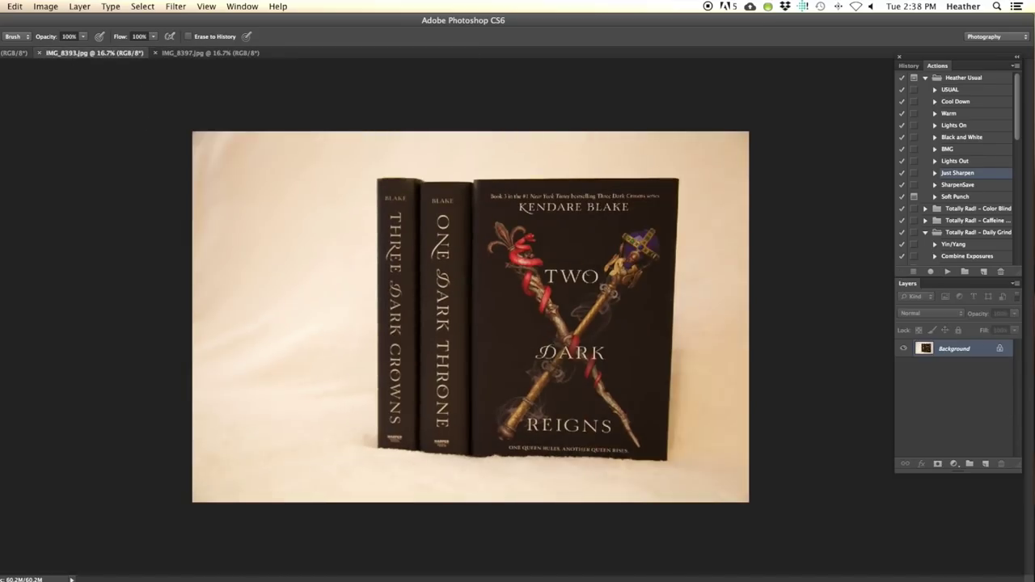
left_click(14, 53)
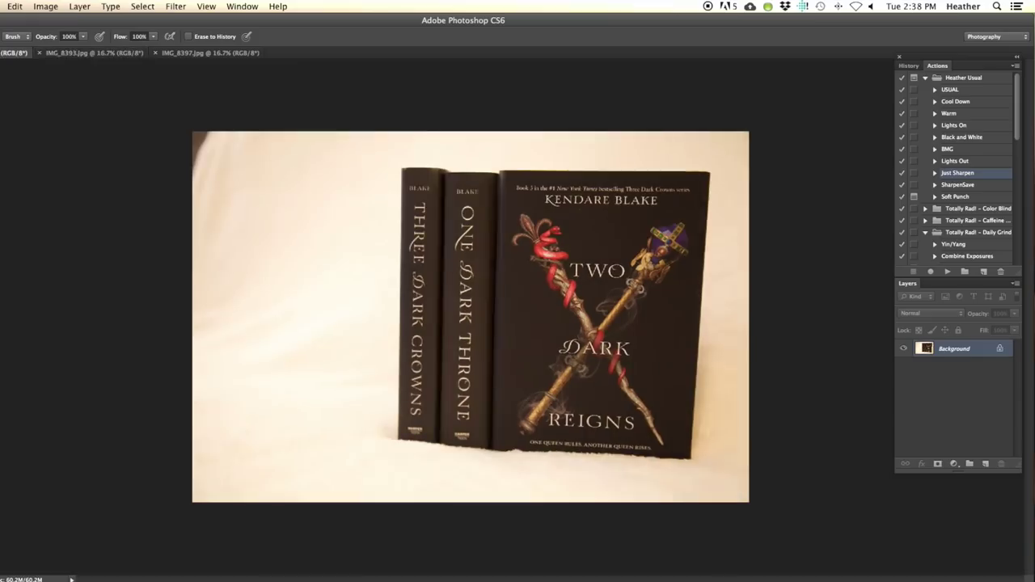
left_click(205, 54)
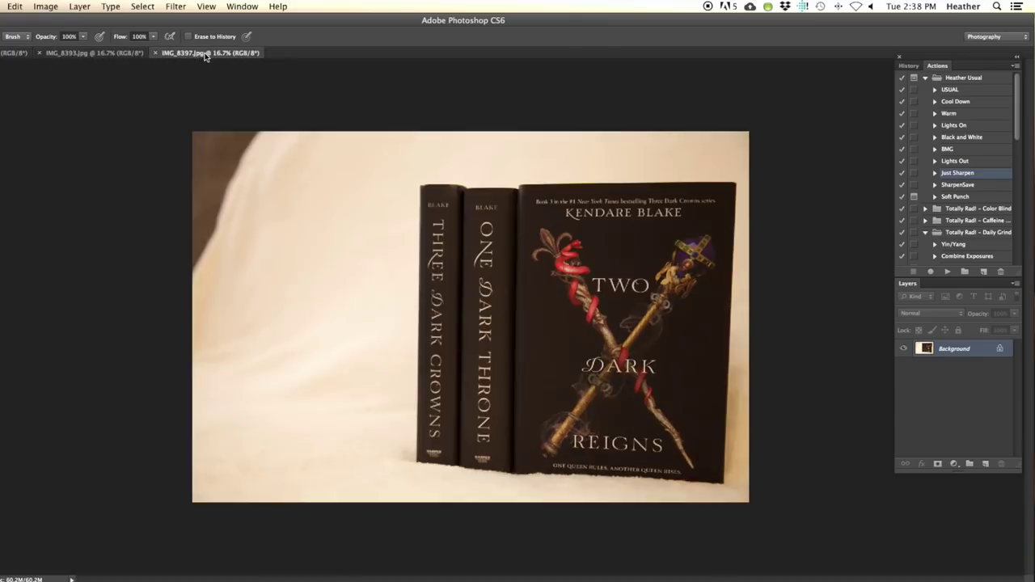
left_click(111, 55)
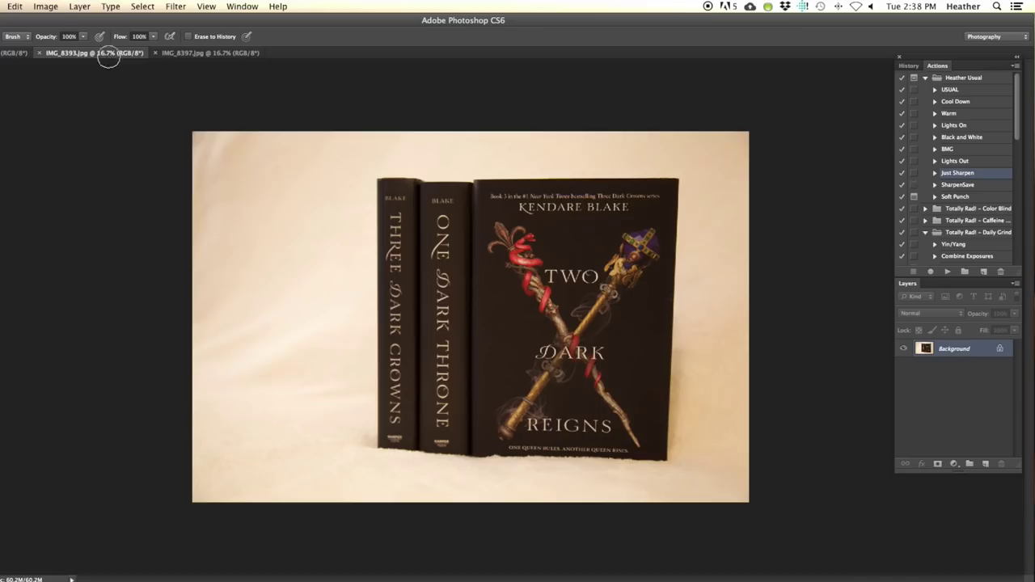
left_click(195, 58)
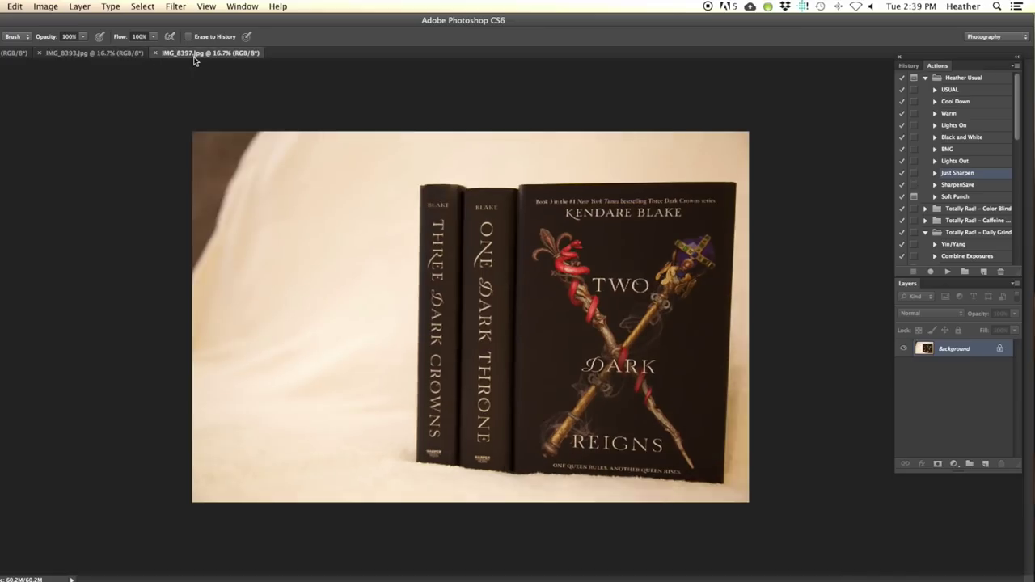
left_click(13, 53)
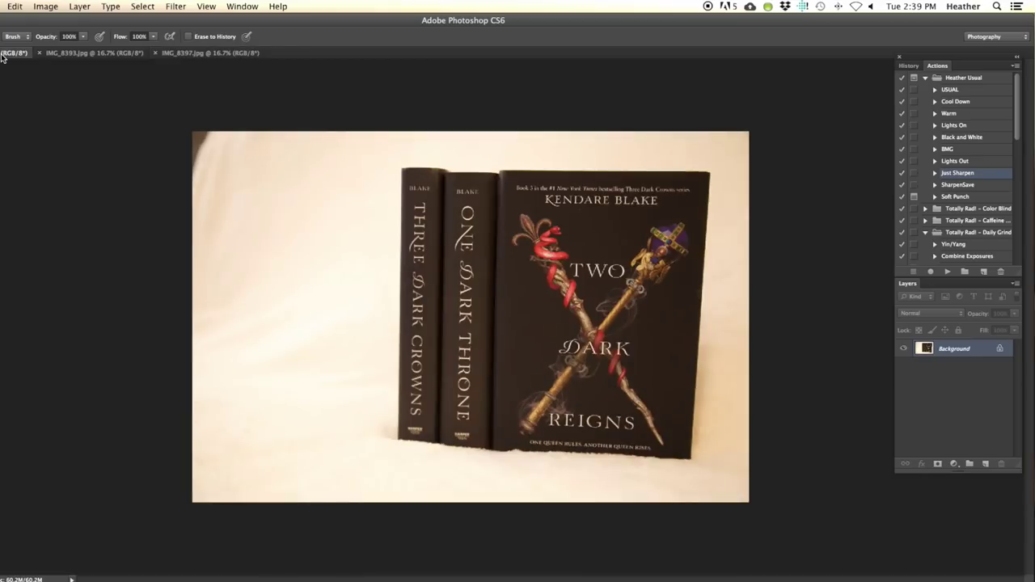
Crop the chosen photo to about 74.5 by 50.2 in, trimming away the dark upper-left corner
key("c")
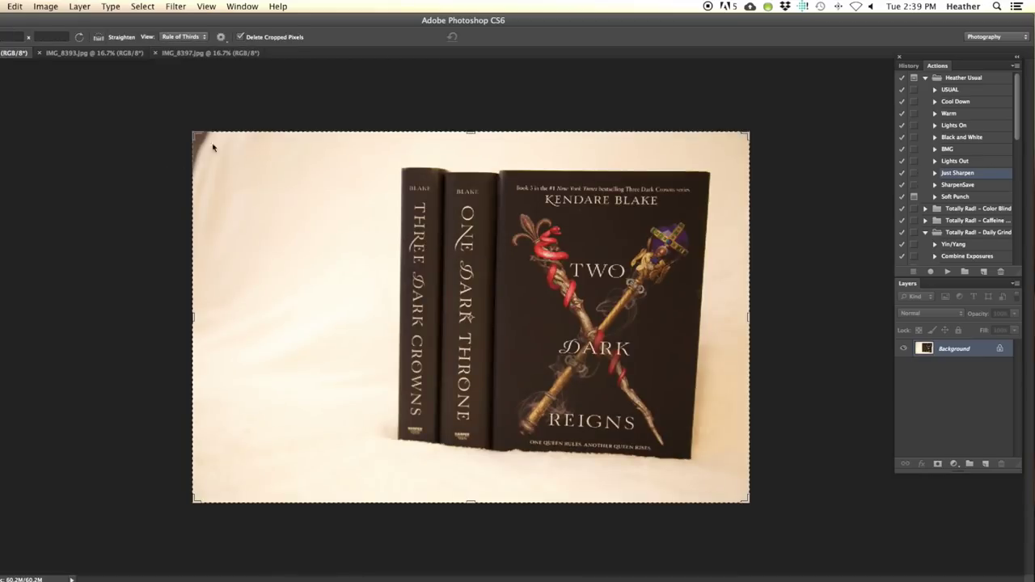
left_click_drag(191, 132, 205, 140)
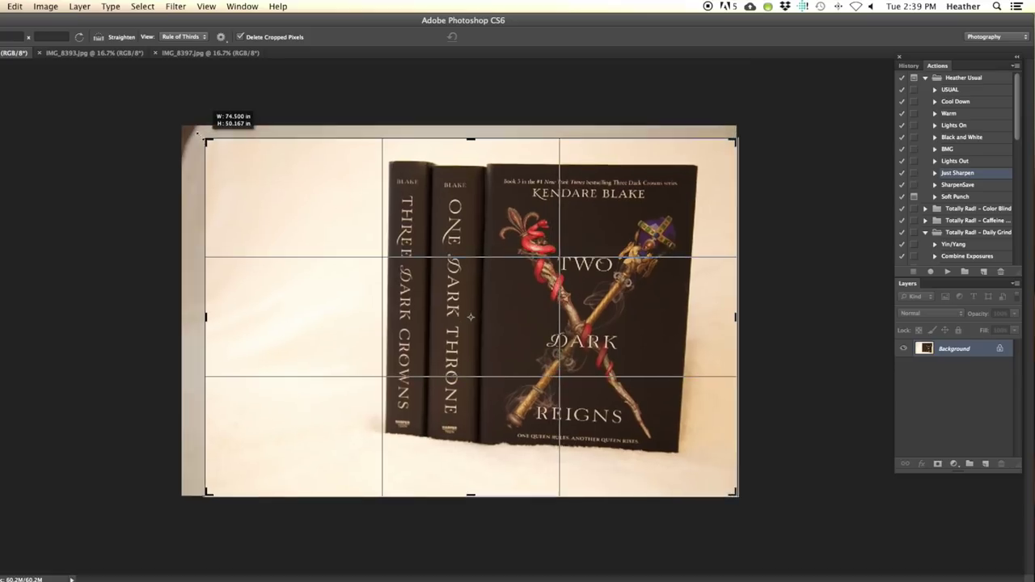
key("Return")
Run the USUAL and Cool Down actions on the cropped Two Dark Reigns photo
key("F2")
left_click(950, 90)
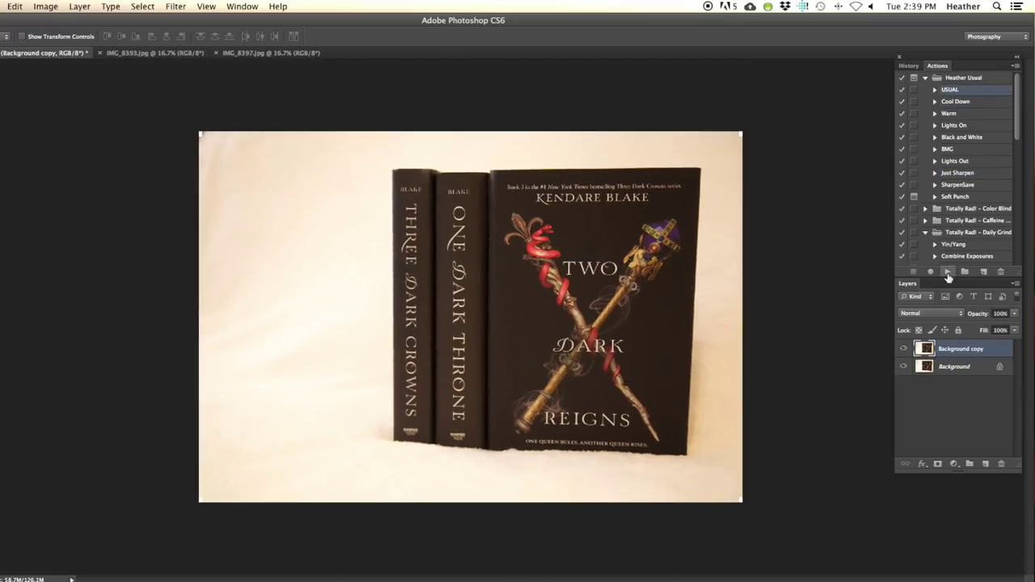
left_click(946, 272)
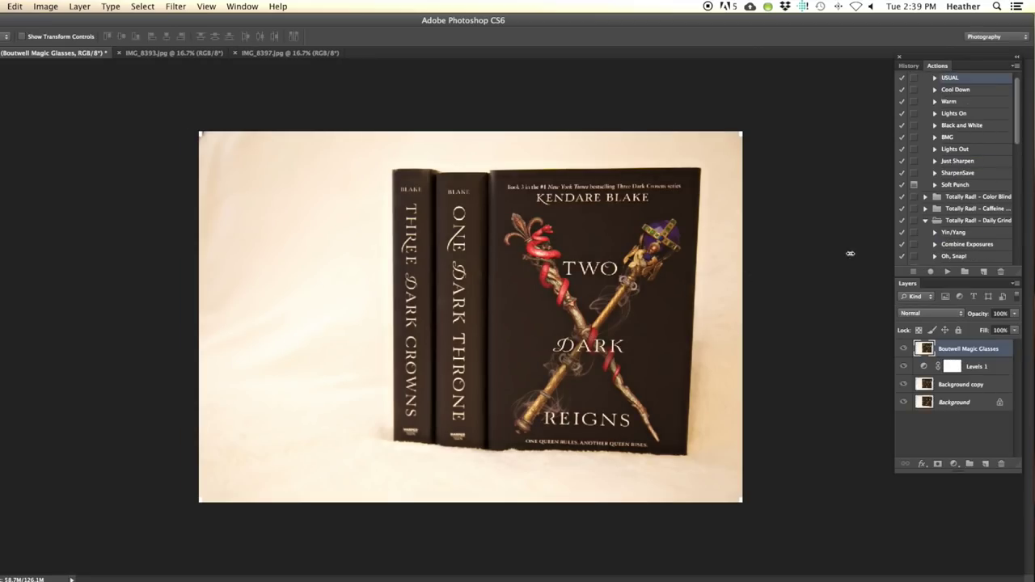
left_click(978, 101)
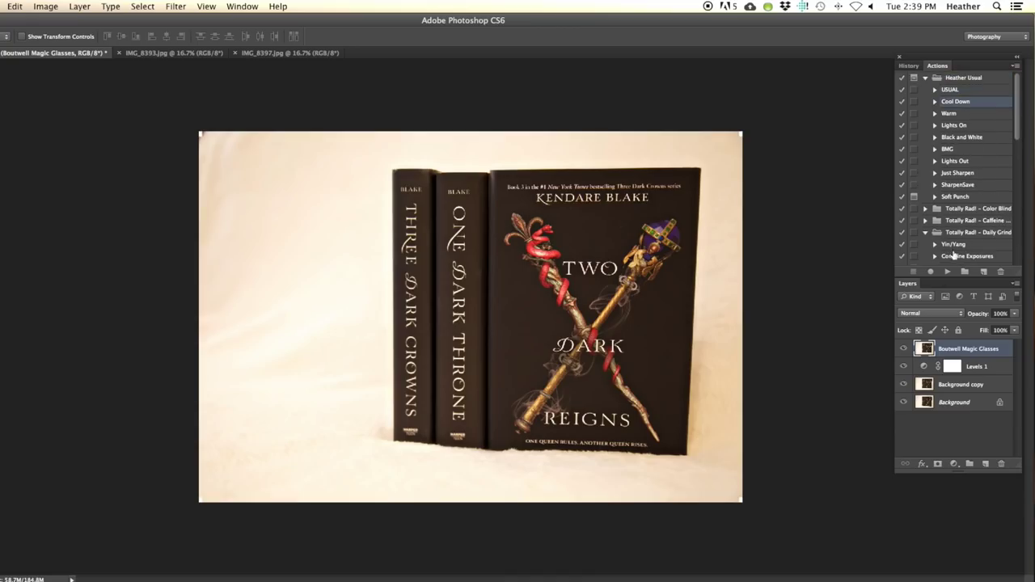
left_click(950, 271)
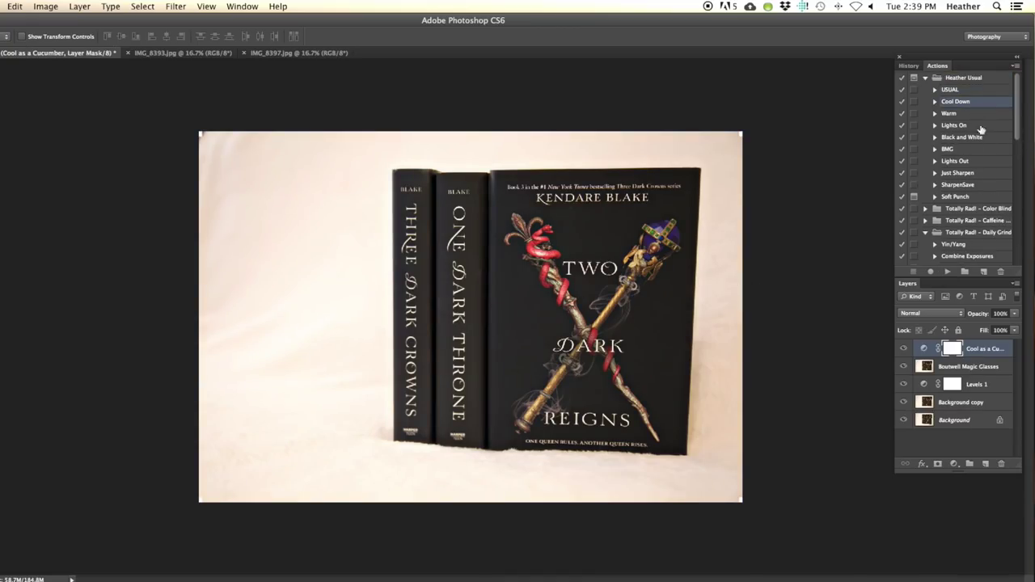
Run the Lights On action on the photo and set the Lights On layer's opacity to 35%
left_click(954, 125)
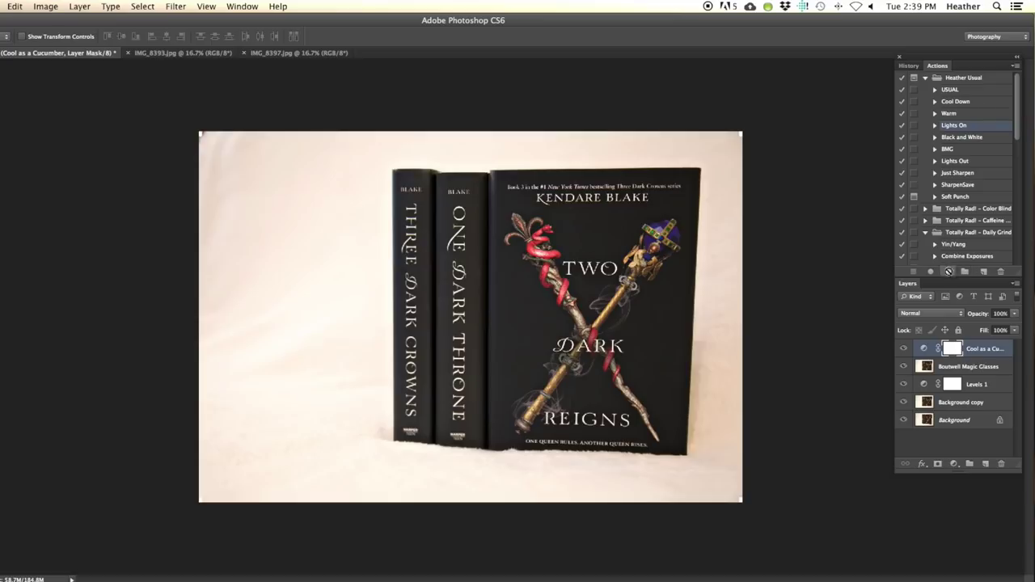
left_click(947, 271)
left_click(1014, 330)
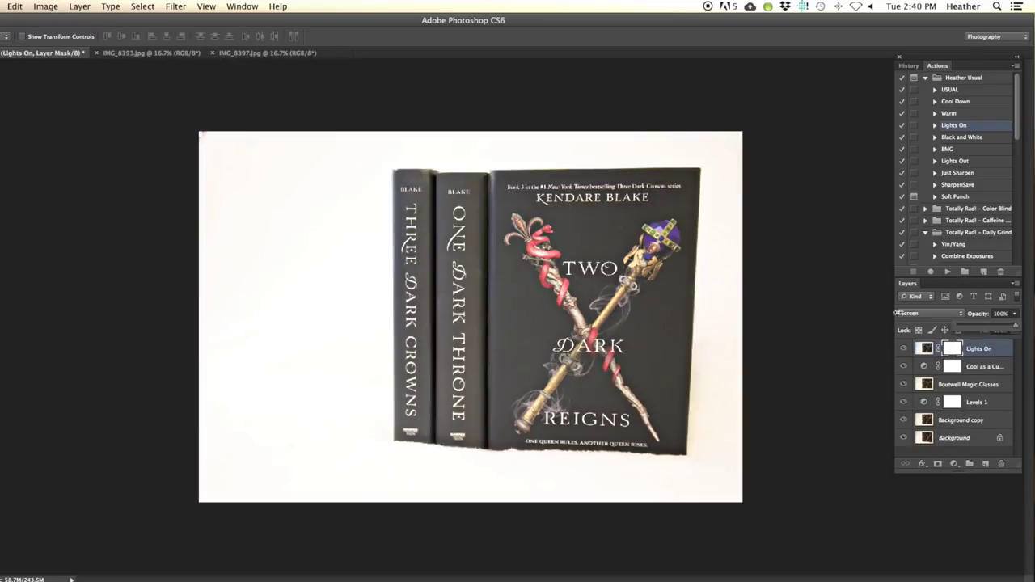
left_click_drag(990, 324, 976, 326)
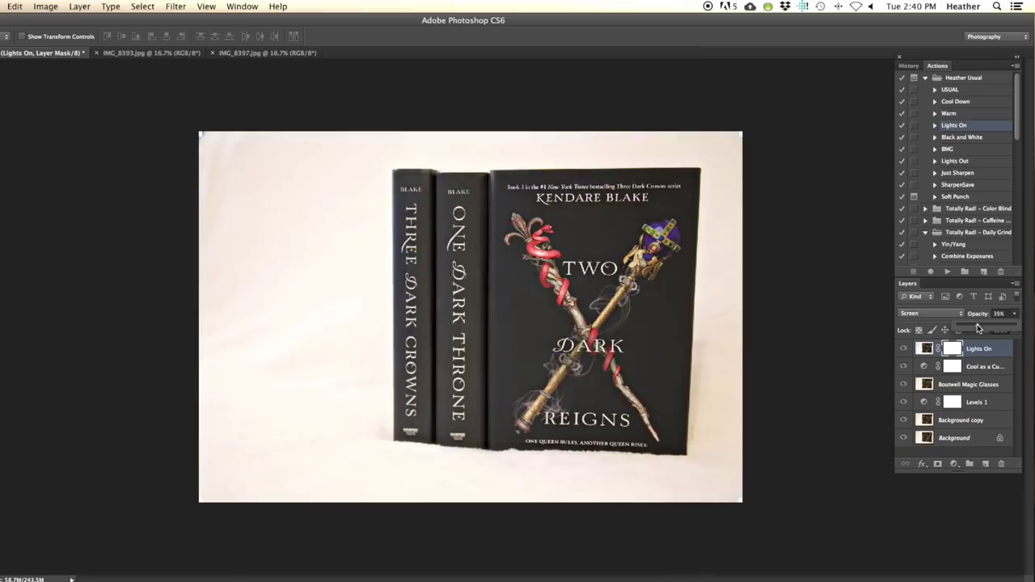
Run the Soft Punch action on the photo, accepting the default duplicate layer, followed by the Just Sharpen action
left_click(962, 112)
left_click(960, 173)
left_click(960, 197)
left_click(945, 273)
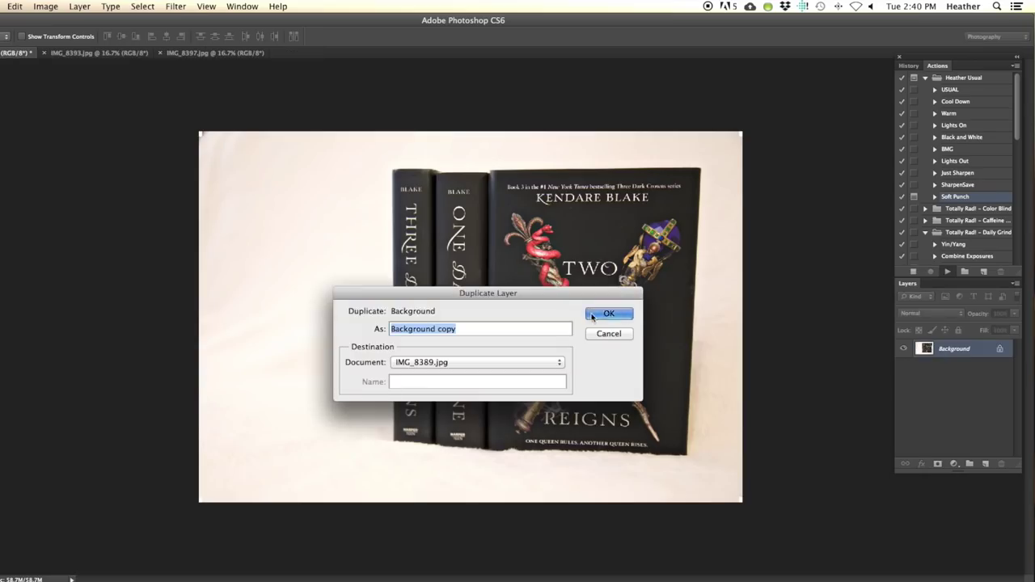
left_click(593, 314)
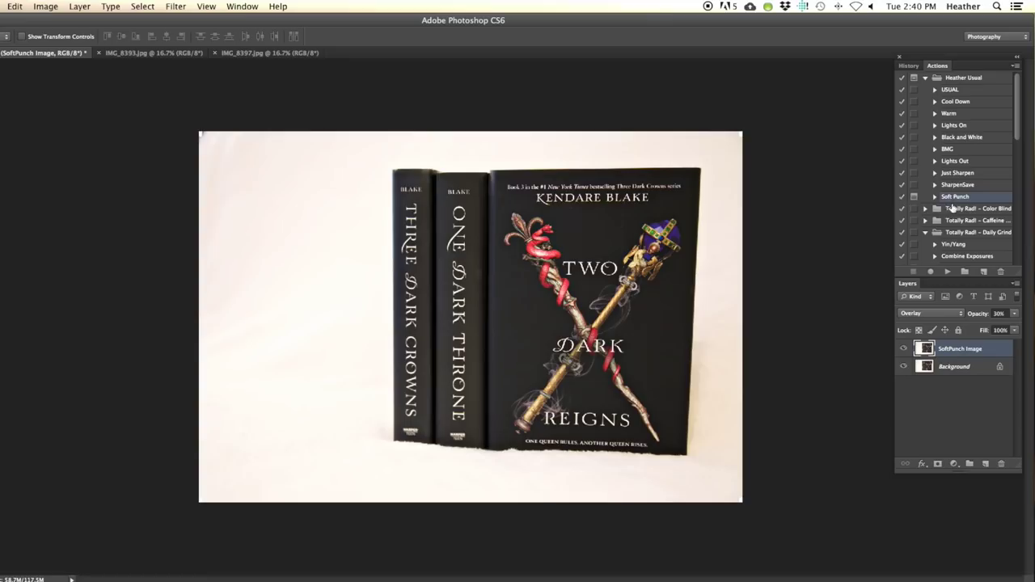
left_click(957, 172)
key("super+z")
Duplicate the Background layer and rotate the copy about -1.5° to straighten the books
left_click(79, 7)
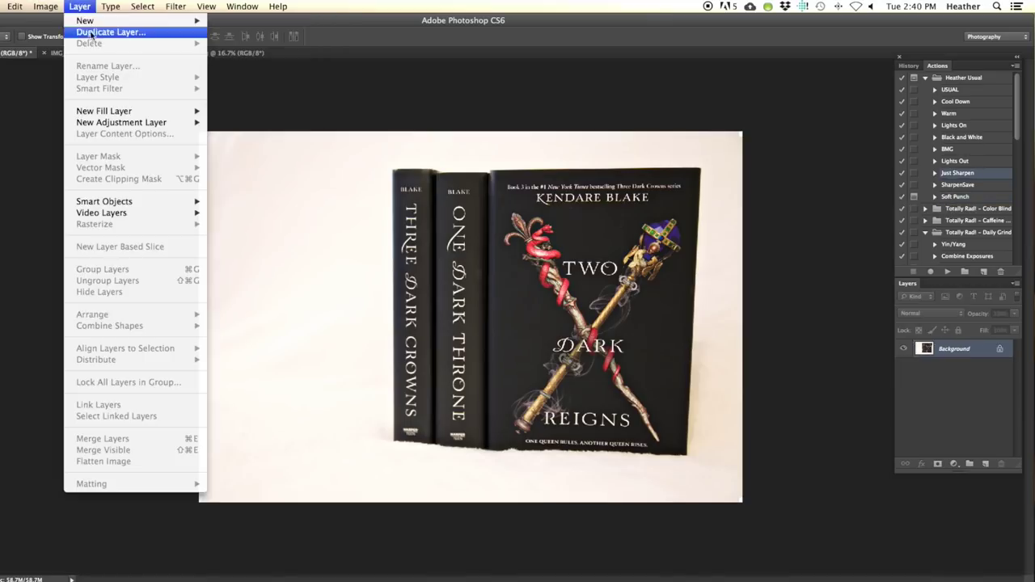
left_click(91, 32)
left_click(622, 315)
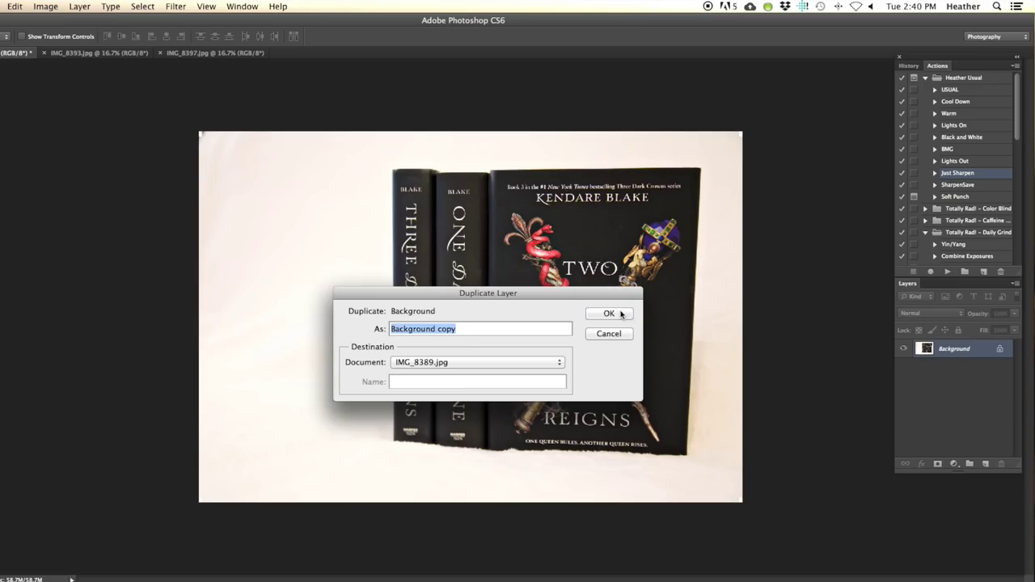
left_click(13, 7)
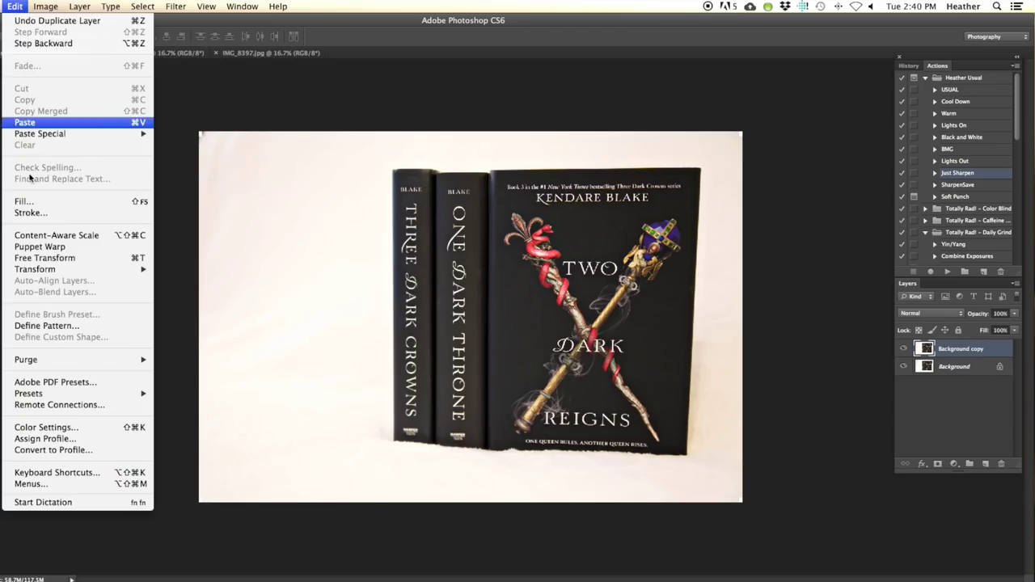
mouse_move(85, 269)
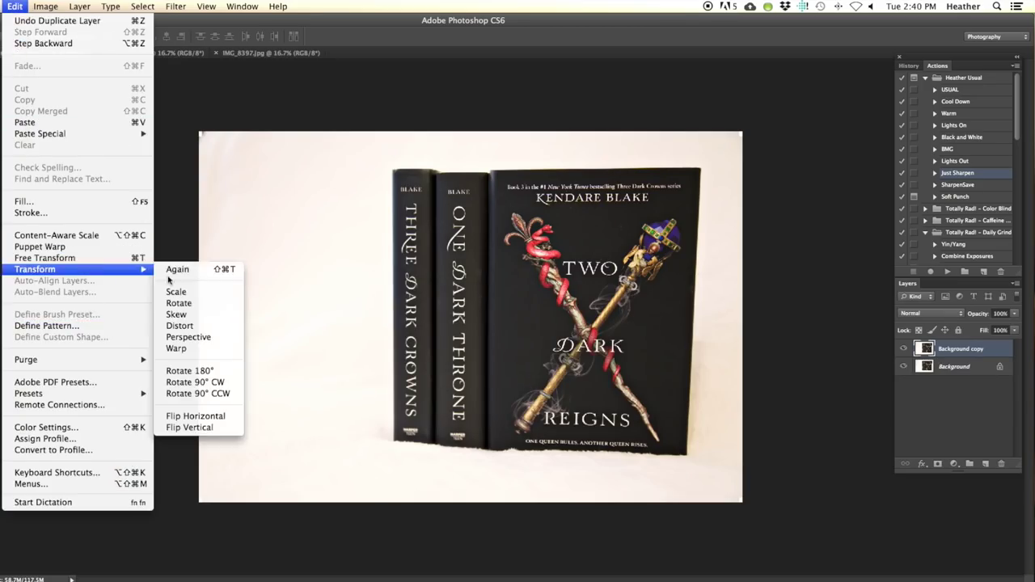
left_click(178, 303)
left_click_drag(757, 520, 767, 516)
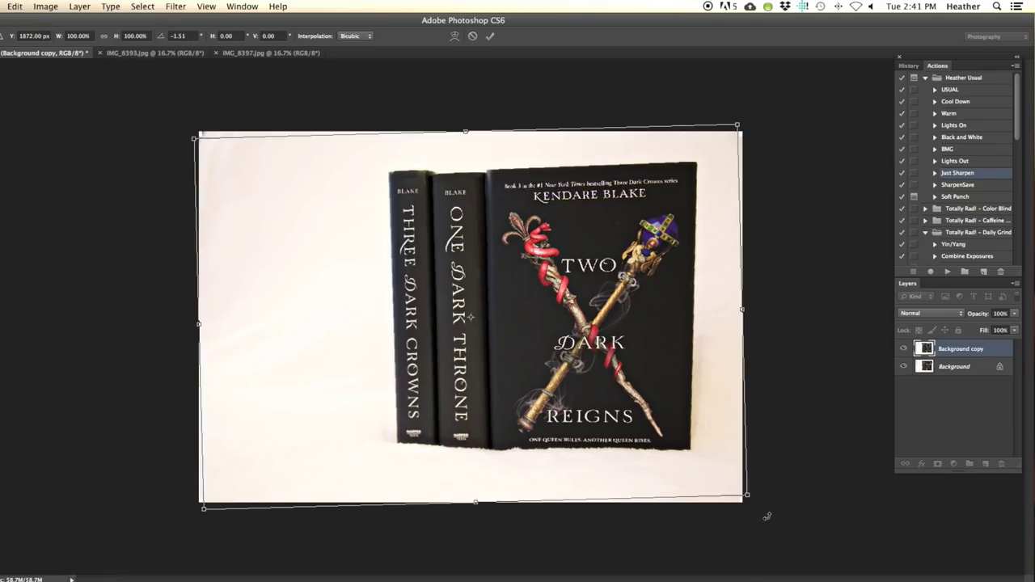
key("Return")
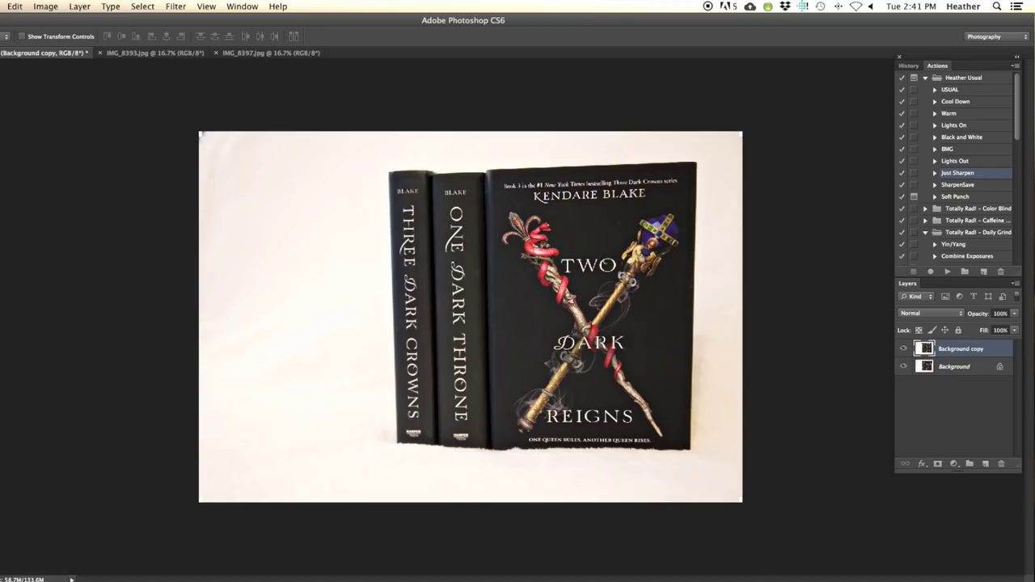
Save the straightened Two Dark Reigns photo with Save As
left_click(1, 6)
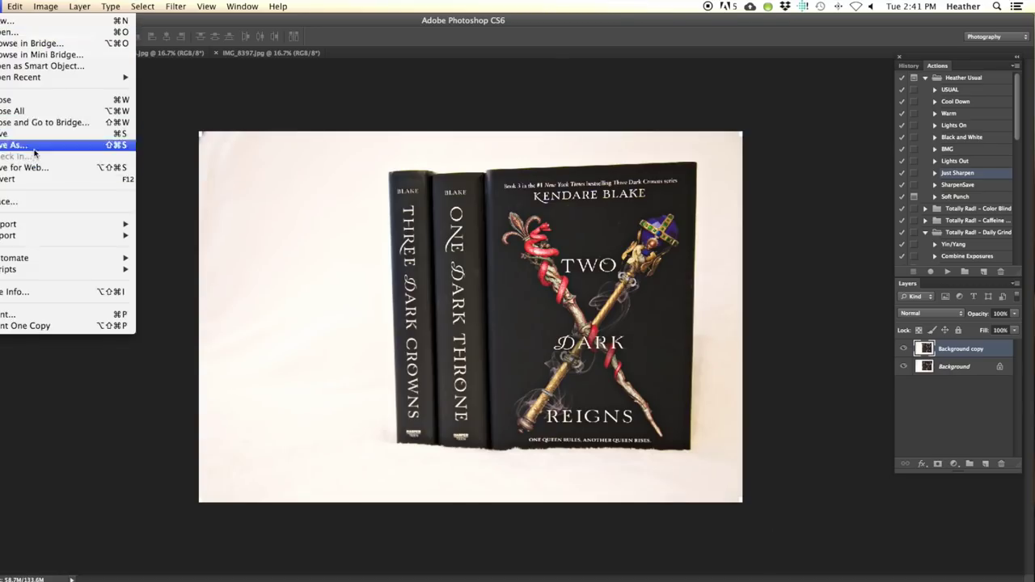
left_click(2, 53)
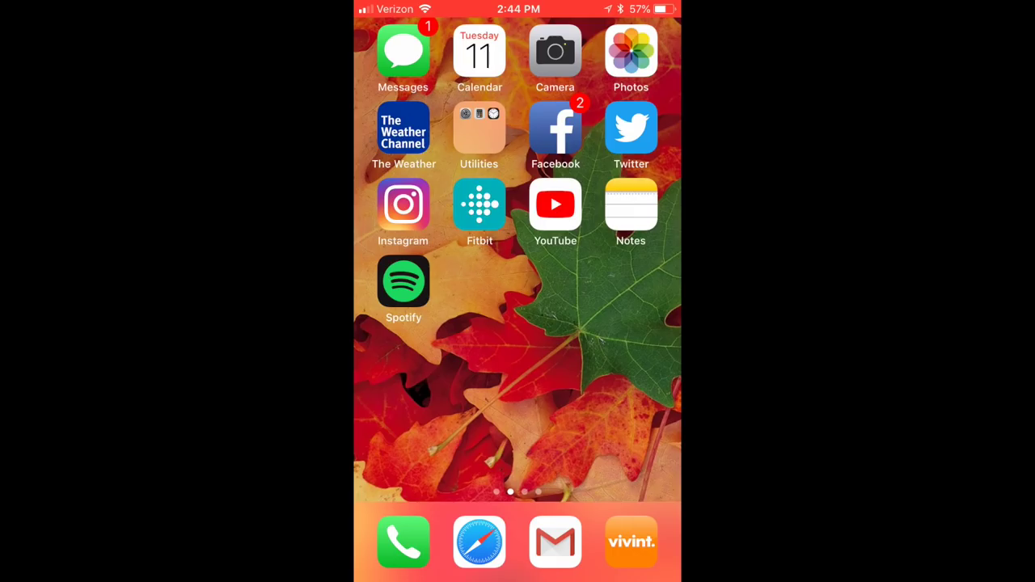
Switch to the phone's Photos app and look through the Bookables Instagram album down to its newest pictures
left_click(631, 50)
scroll(518, 291, "down", 2)
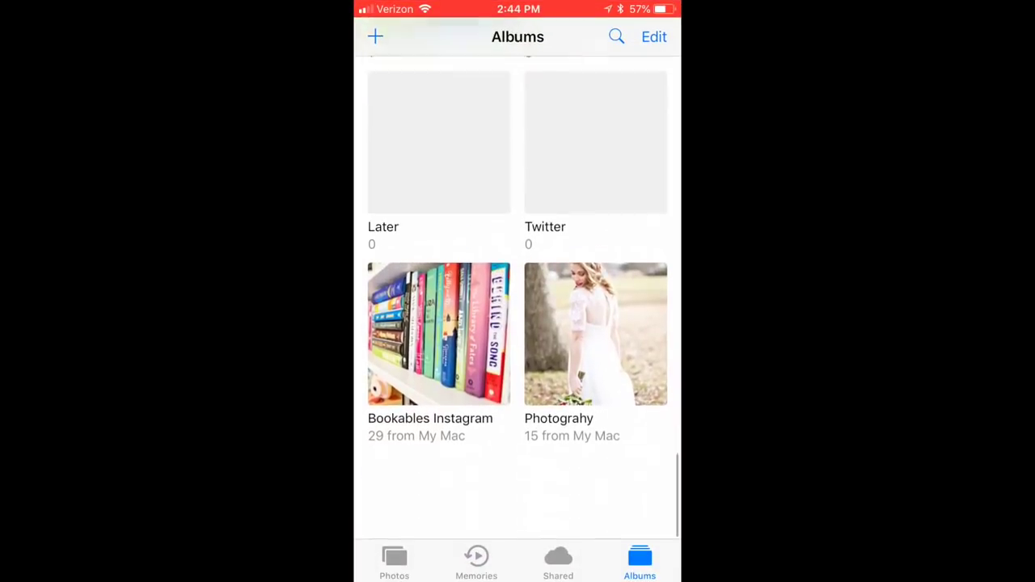
left_click(438, 415)
scroll(517, 324, "down", 5)
scroll(517, 324, "up", 5)
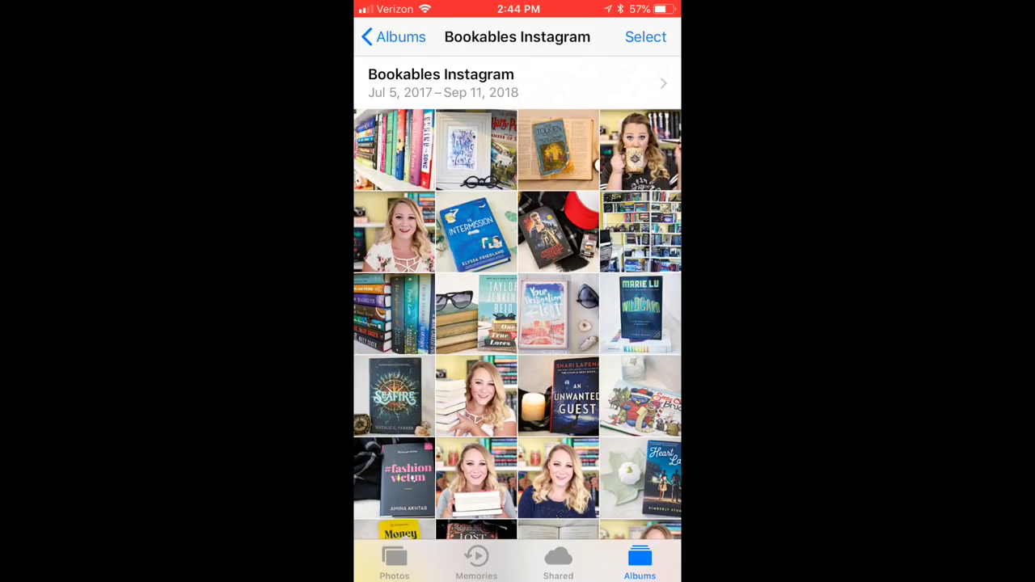
scroll(517, 323, "down", 5)
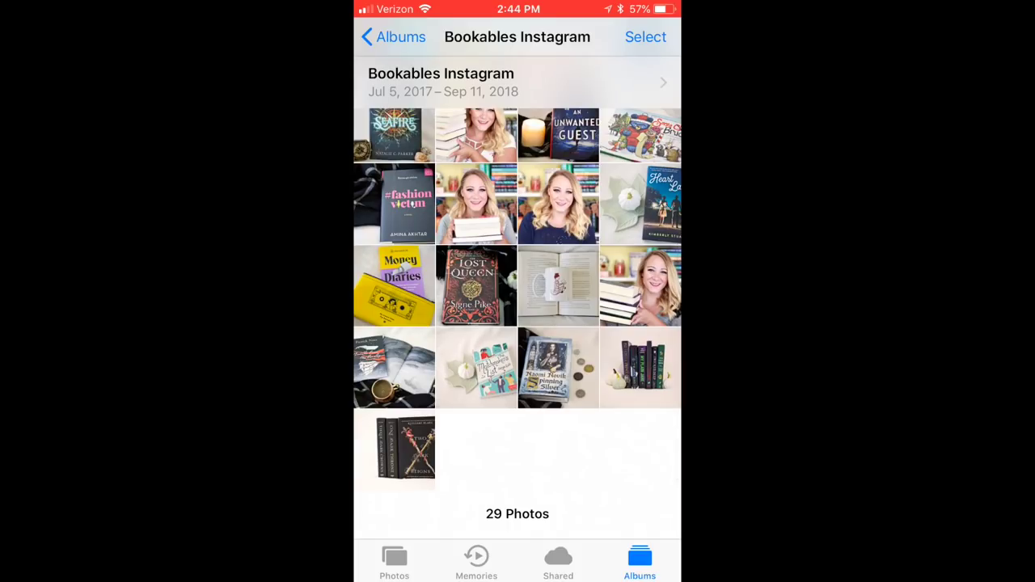
View the newly edited book photos one by one, from the open Patrick Ness book to Two Dark Reigns
left_click(394, 368)
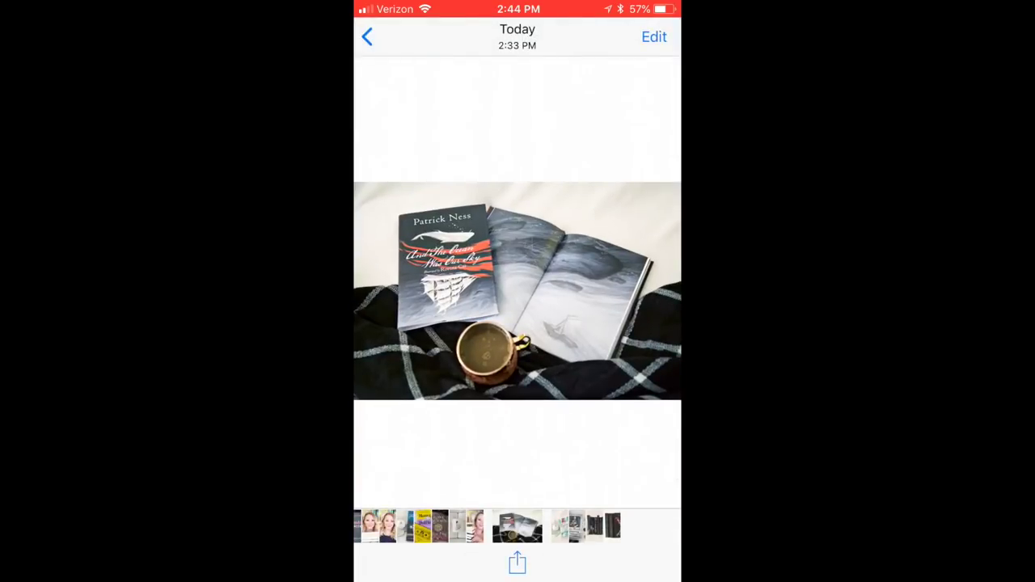
left_click_drag(614, 291, 388, 291)
left_click_drag(614, 291, 404, 291)
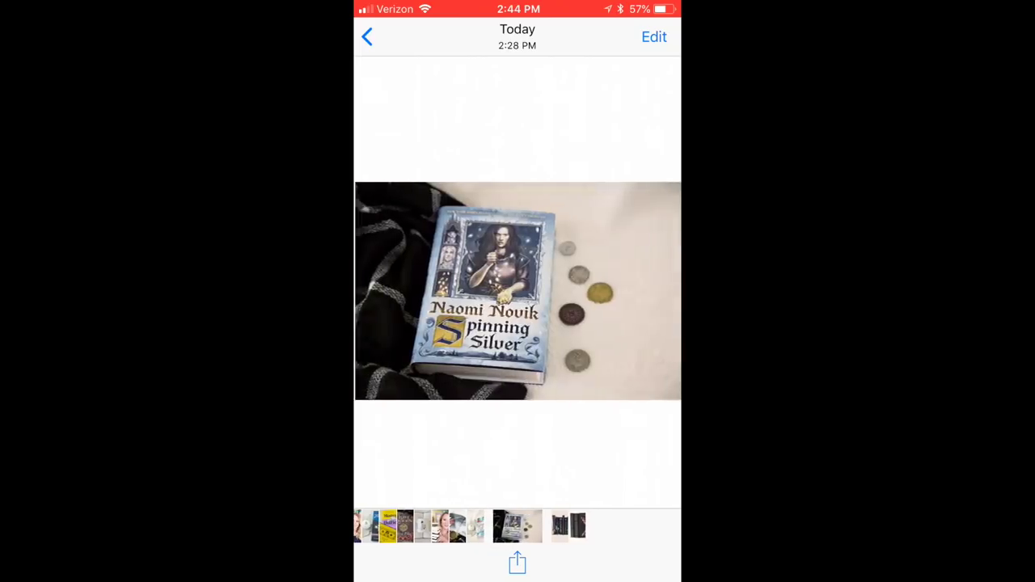
left_click_drag(614, 291, 388, 291)
left_click_drag(615, 291, 388, 291)
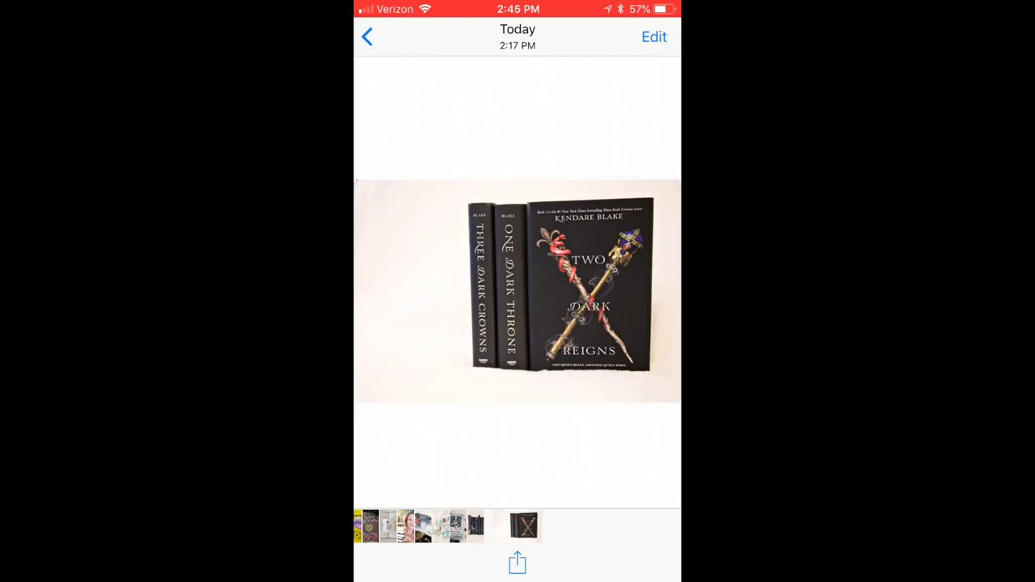
Leave the photo album, switch to the Notes app and return from the hashtag note to the notes list
left_click(366, 36)
key("Home")
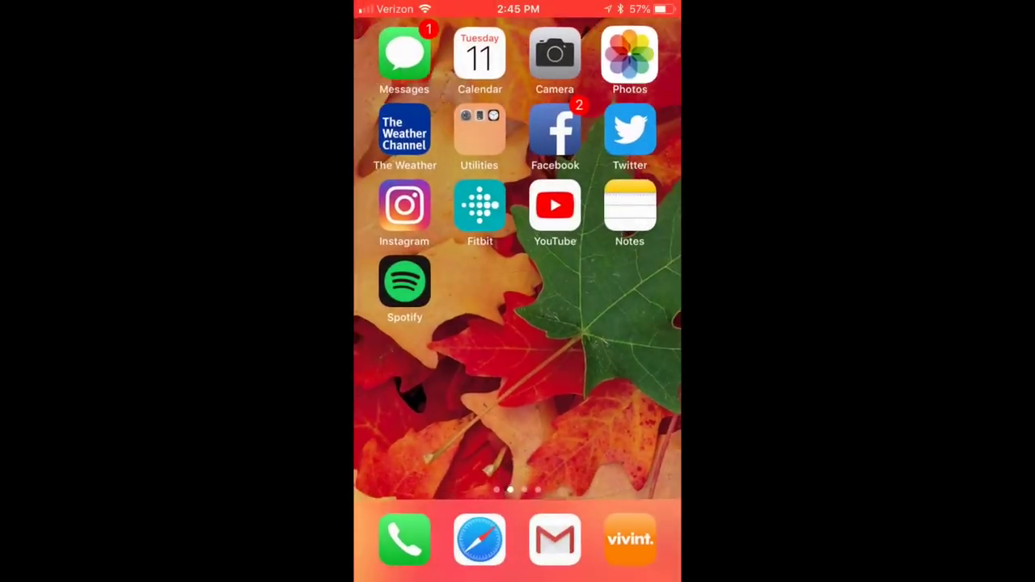
left_click(632, 204)
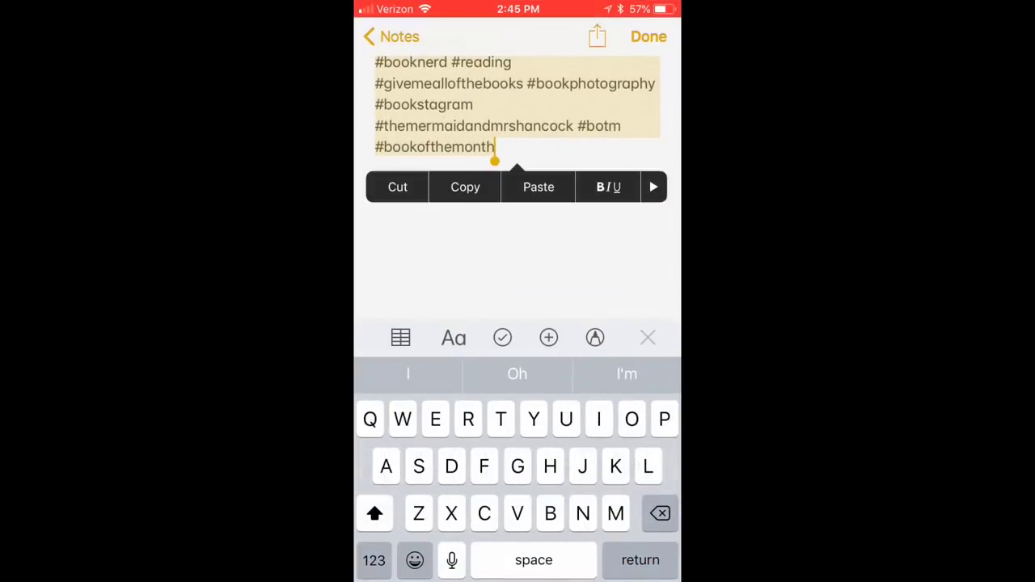
left_click(390, 36)
scroll(517, 323, "up", 3)
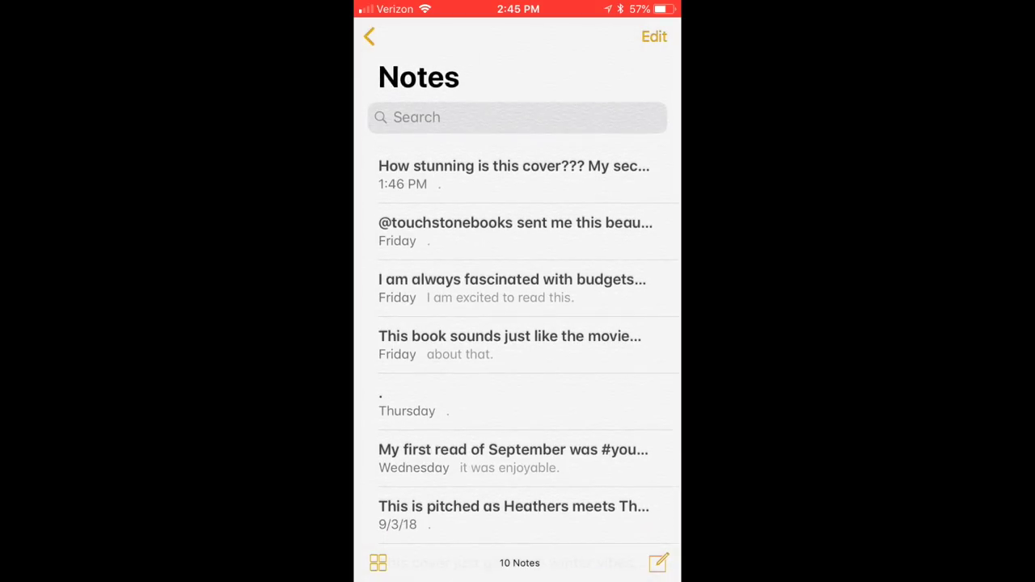
Look through the list of saved caption notes, checking the Thursday hashtag note along the way
scroll(517, 324, "down", 5)
scroll(518, 323, "up", 5)
scroll(517, 324, "down", 5)
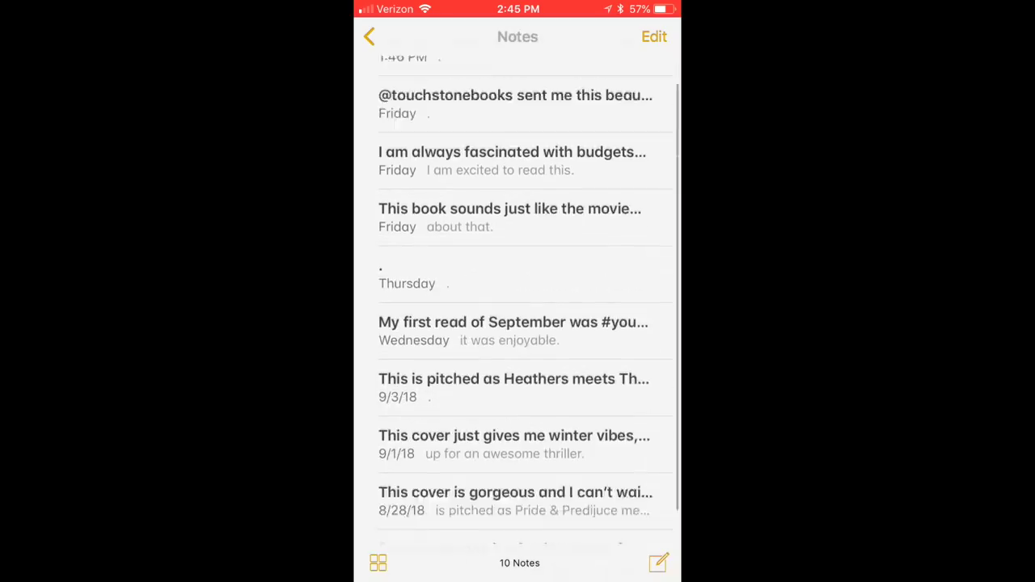
left_click(512, 284)
scroll(518, 323, "down", 6)
scroll(518, 323, "down", 10)
left_click(380, 36)
scroll(517, 323, "down", 1)
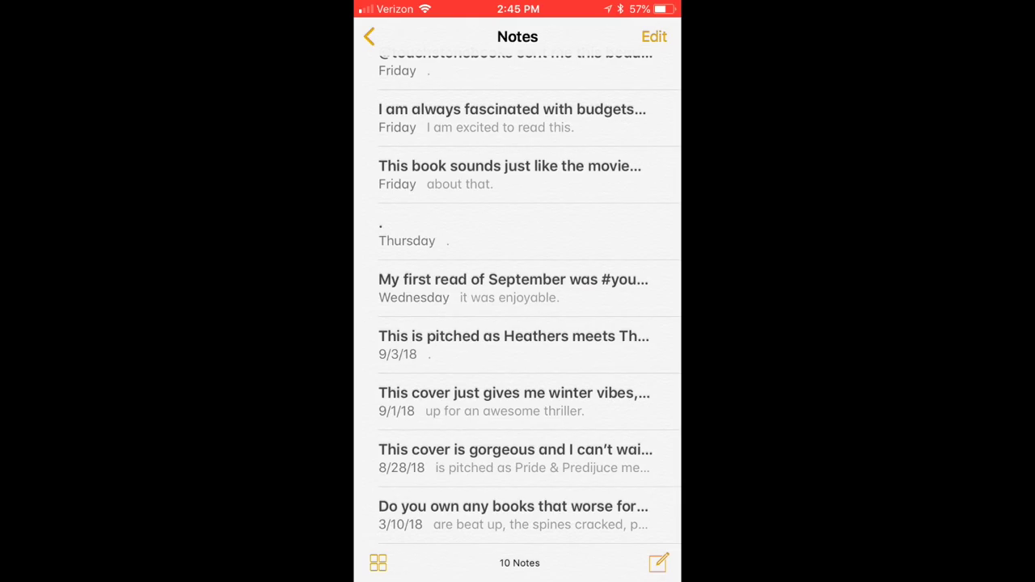
scroll(517, 324, "up", 3)
scroll(517, 323, "down", 3)
Select the entire block of dots and hashtags in the Thursday note and return to the notes list
left_click(517, 232)
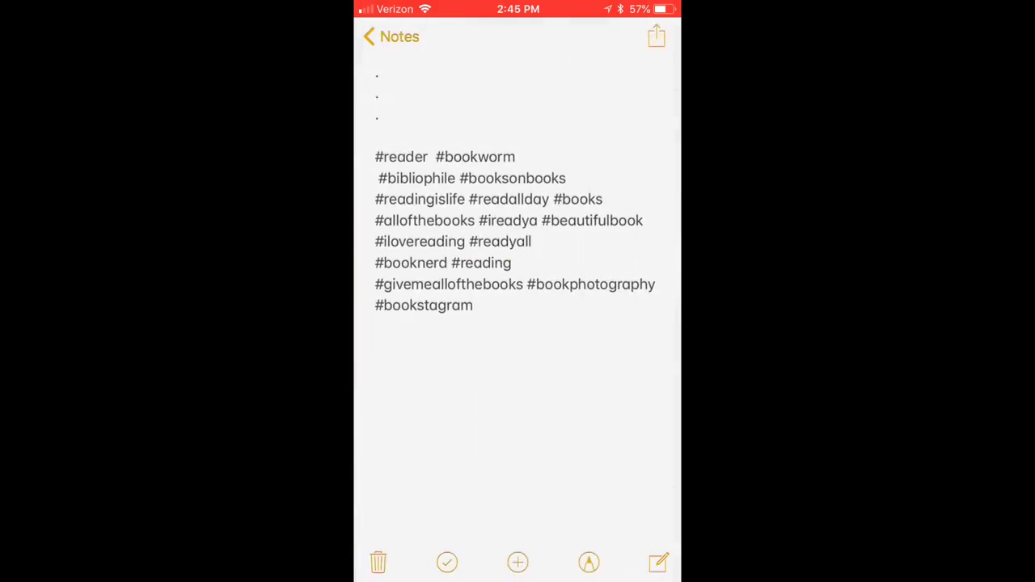
left_click(377, 95)
left_click(455, 72)
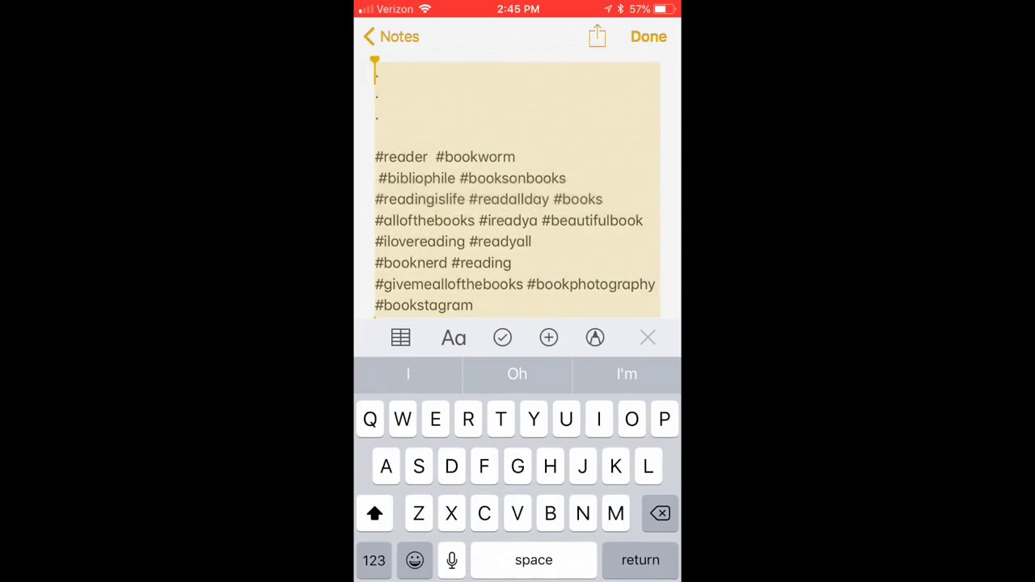
left_click(391, 37)
Create a new note and start its caption with the book title "Two Dark Reigns"
left_click(658, 561)
left_click(375, 72)
type("Two Dark Reigns was relea")
key("BackSpace")
key("BackSpace")
key("BackSpace")
key("BackSpace")
key("BackSpace")
key("BackSpace")
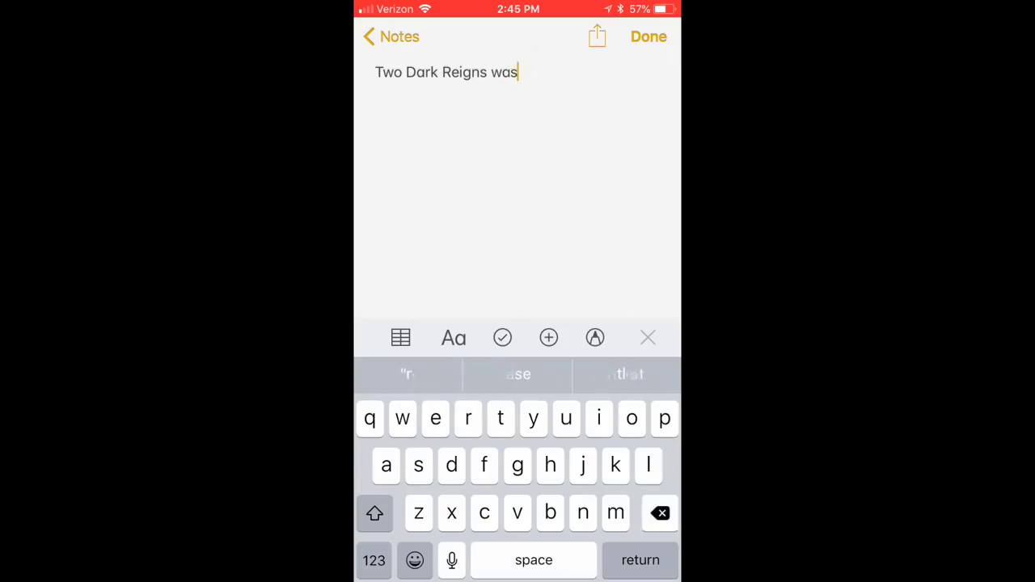
key("BackSpace")
key("BackSpace")
key("BackSpace")
type("w")
key("BackSpace")
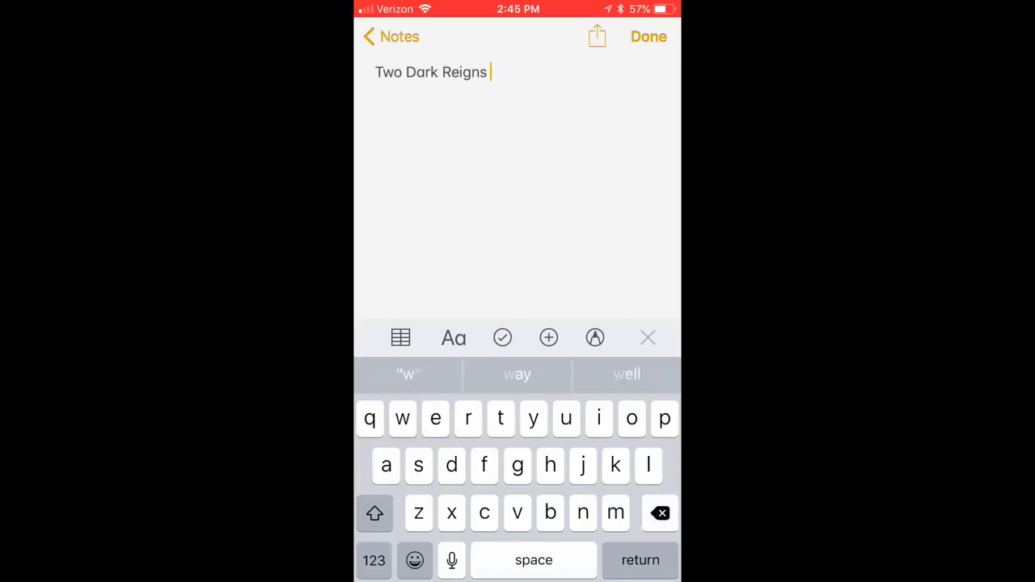
Continue the caption after the book title with "an amazing read!"
type("an amazing reads")
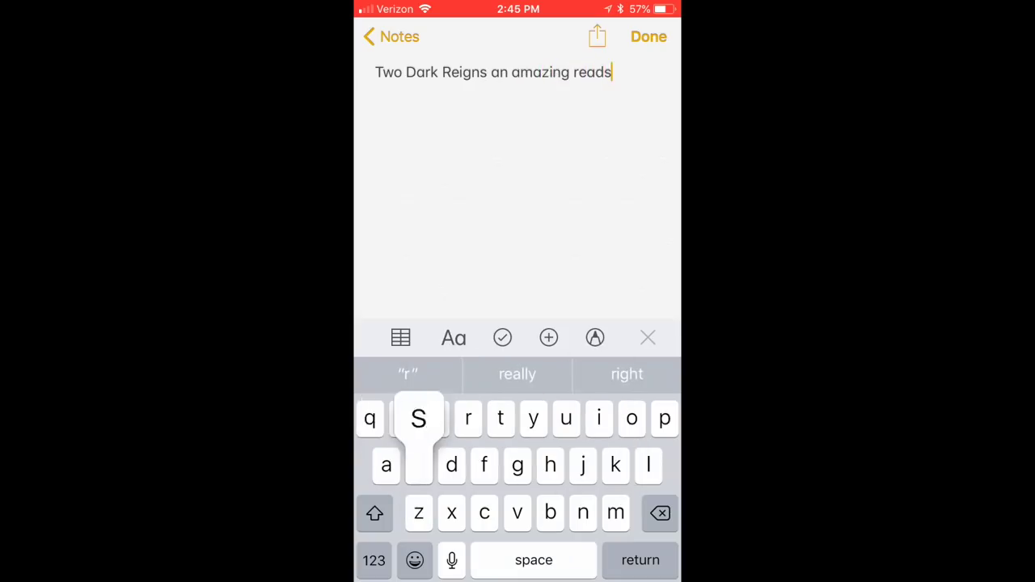
key("BackSpace")
left_click(374, 560)
type("!")
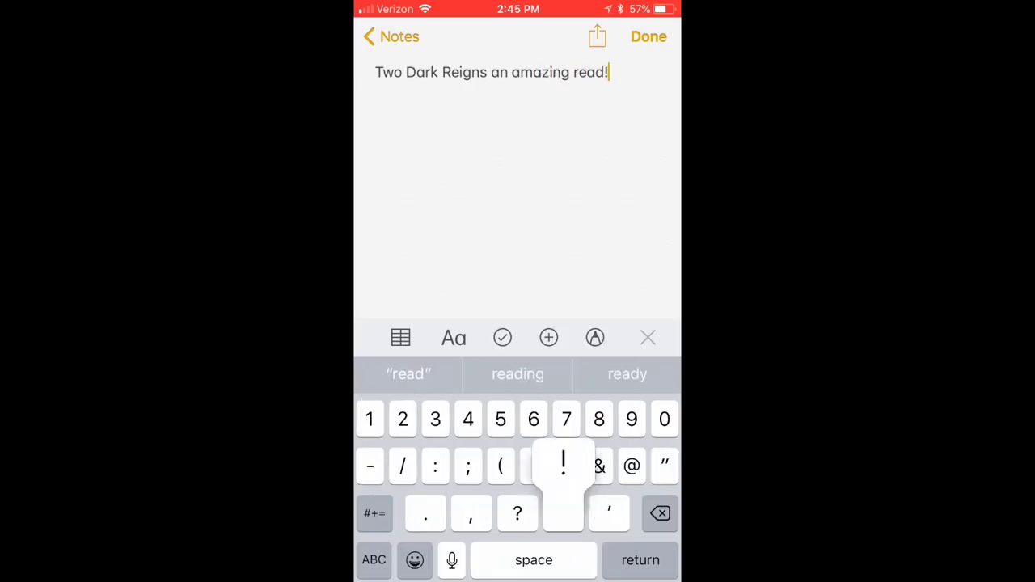